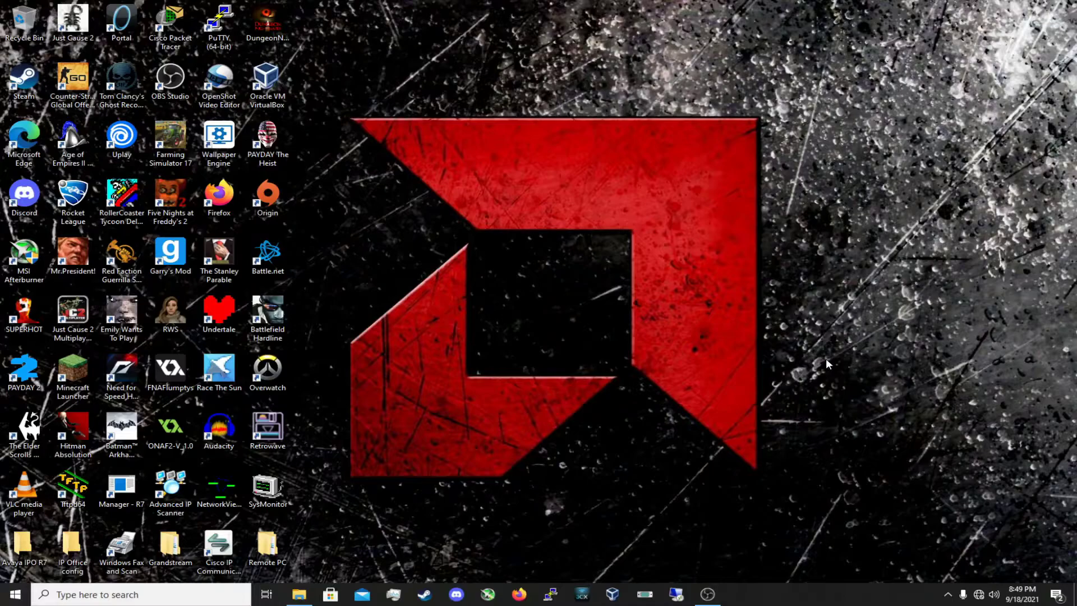
# Go from the network tray icon to Network & Internet settings and open the Network and Sharing Center
pyautogui.rightClick(980, 596)
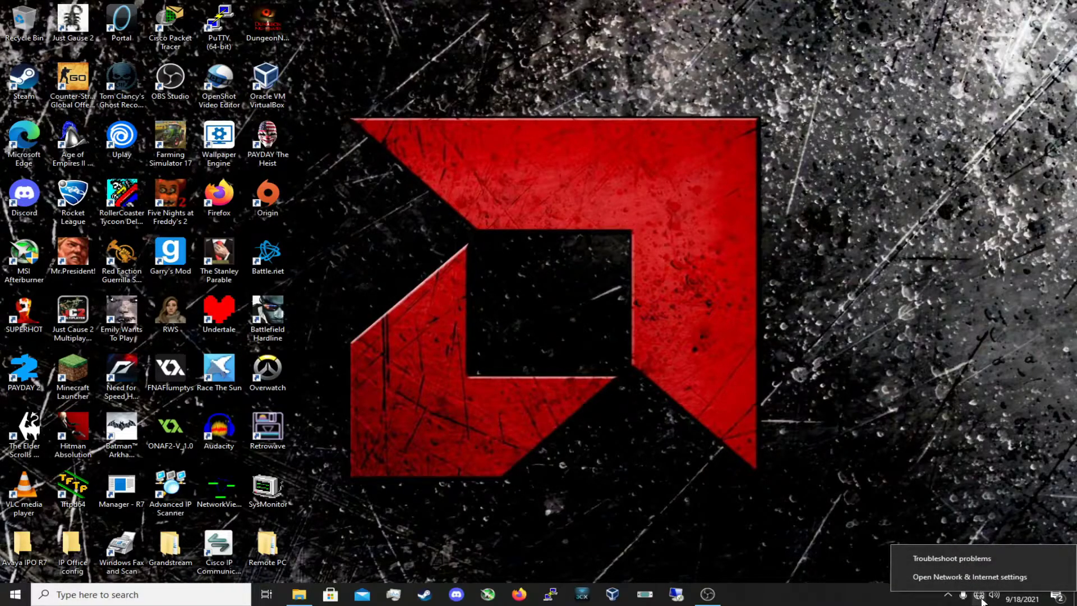
pyautogui.click(951, 577)
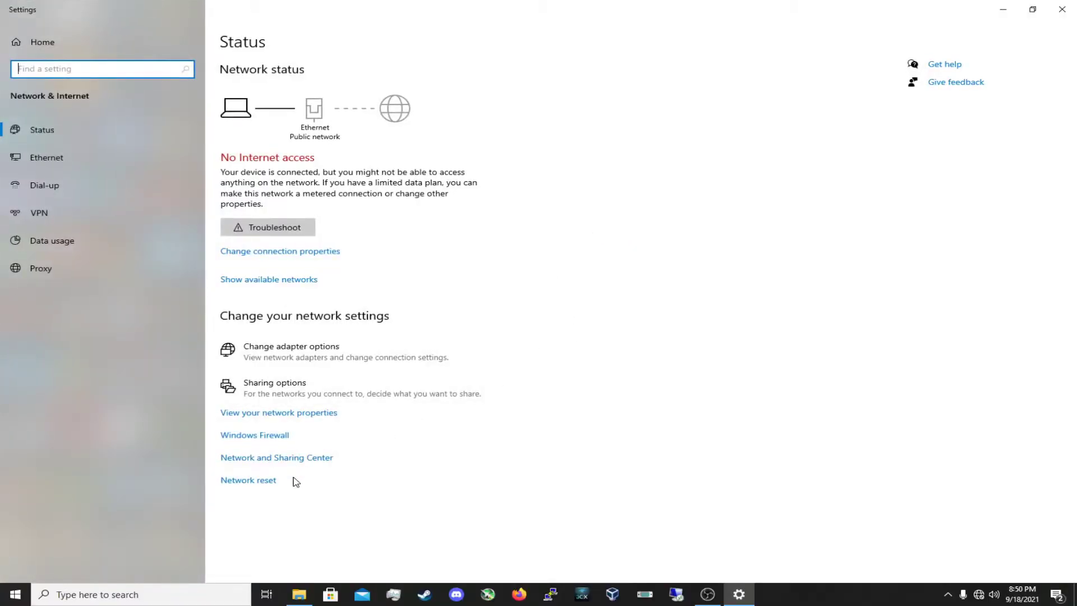
pyautogui.click(306, 459)
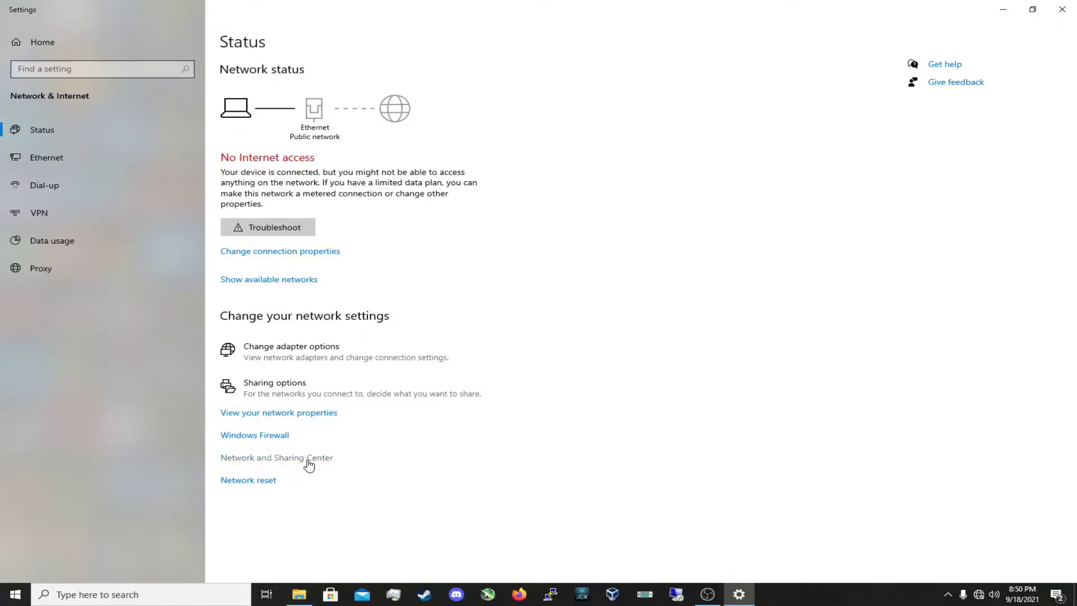
# Give the Ethernet adapter the static IPv4 address 192.168.1.123 with subnet mask 255.255.255.0
pyautogui.click(602, 207)
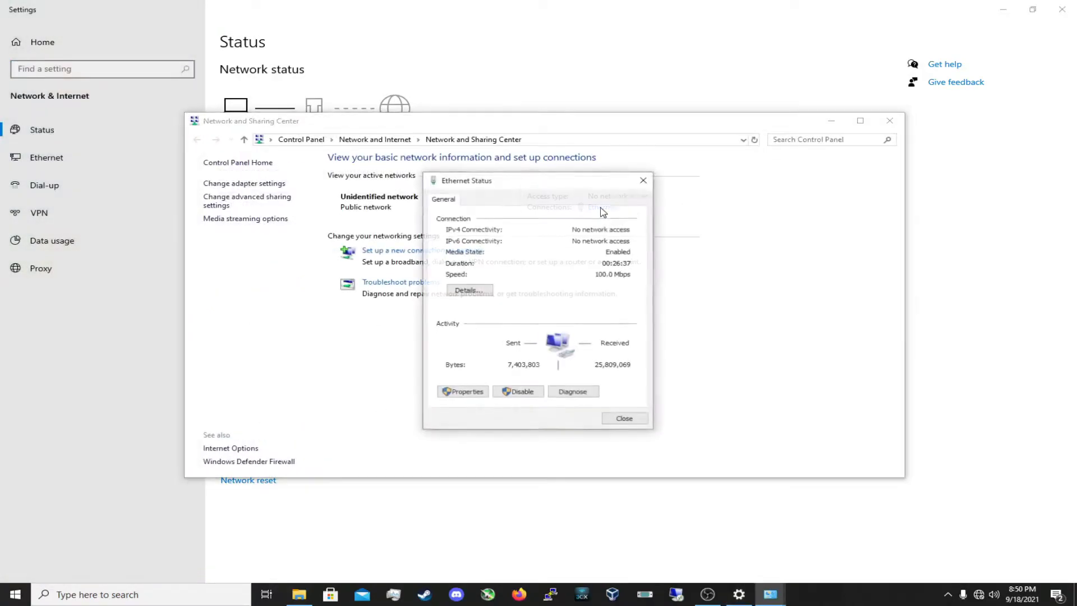
pyautogui.click(467, 393)
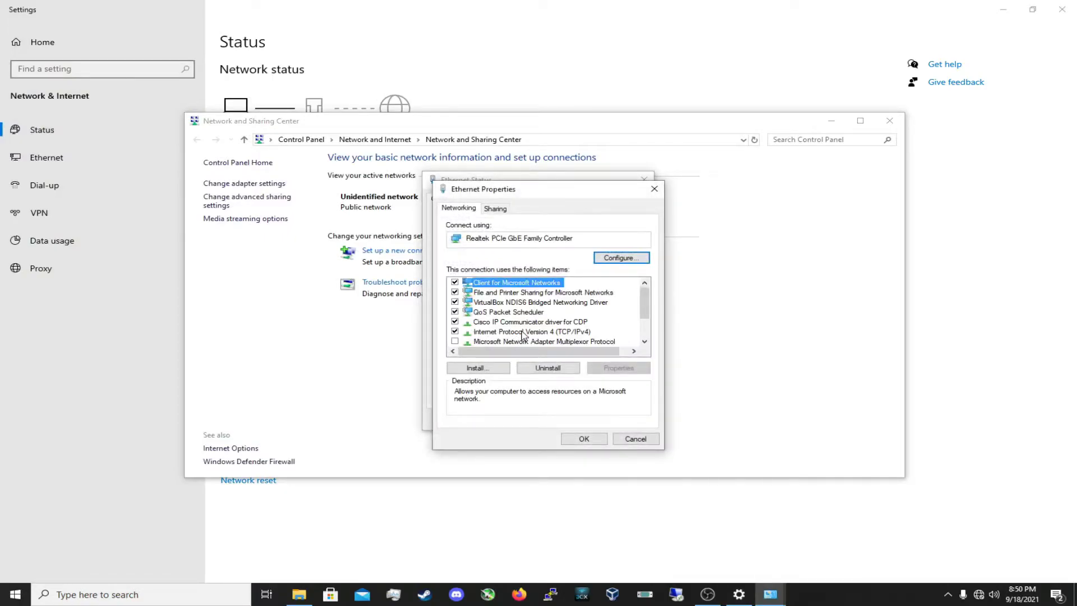
pyautogui.doubleClick(522, 333)
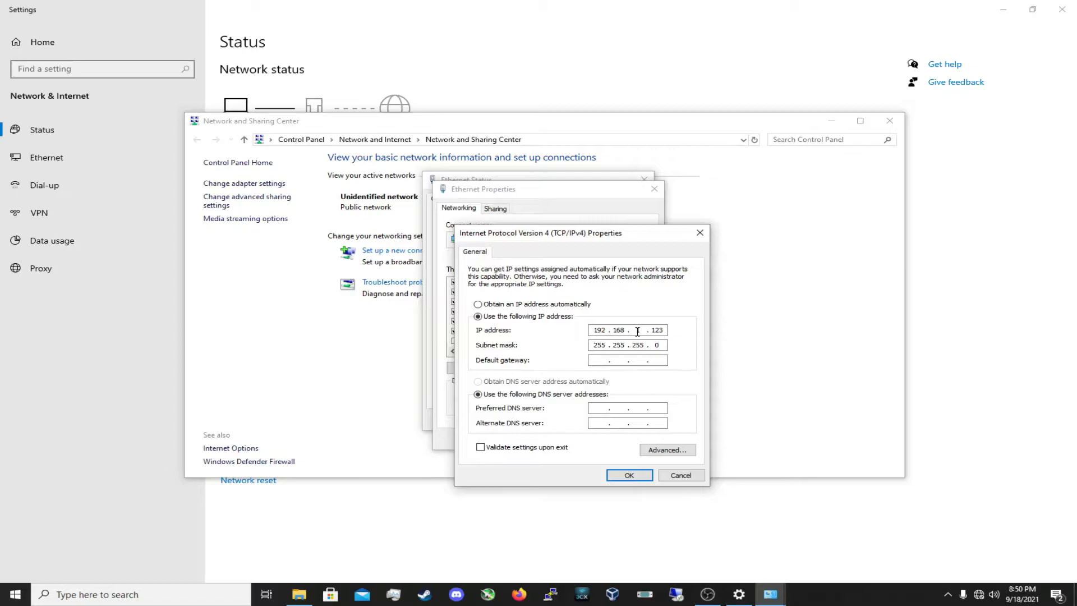
pyautogui.write('1')
pyautogui.click(629, 475)
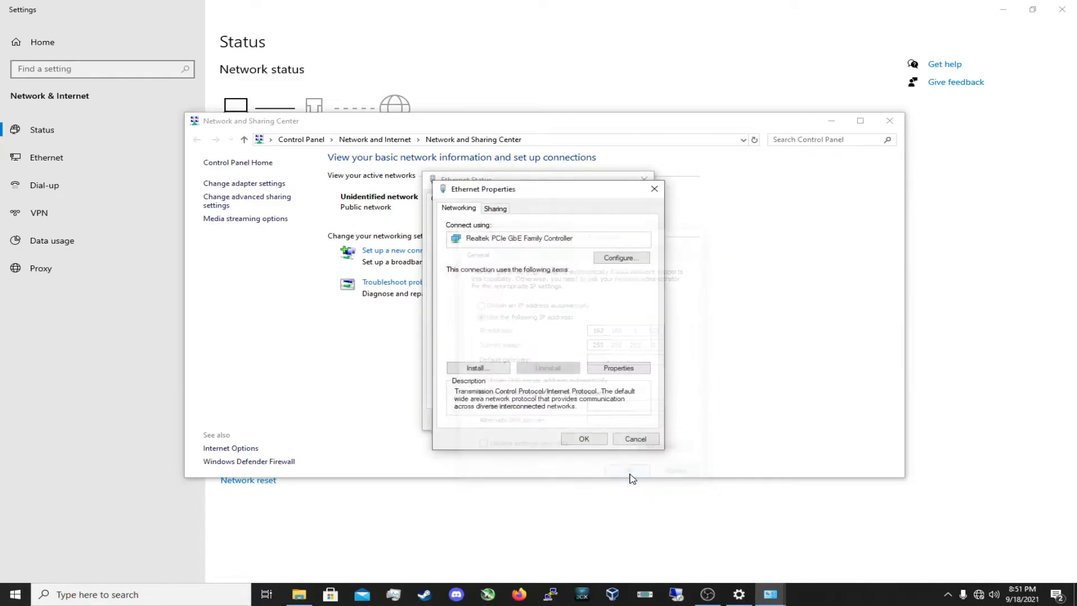
# Close the adapter properties, the Ethernet status window and the Network and Sharing Center
pyautogui.click(596, 439)
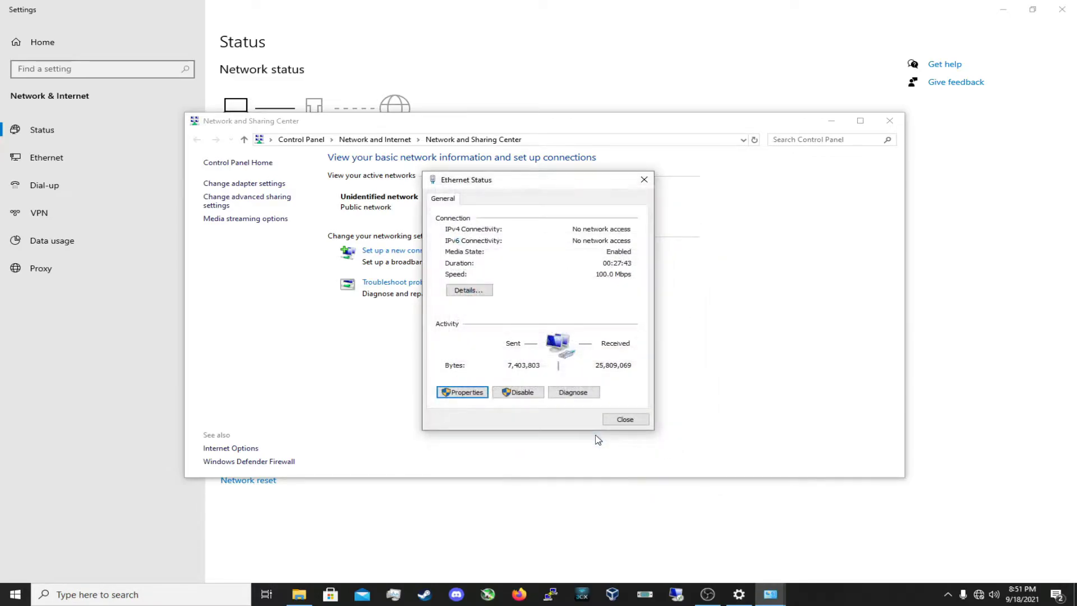
pyautogui.click(622, 421)
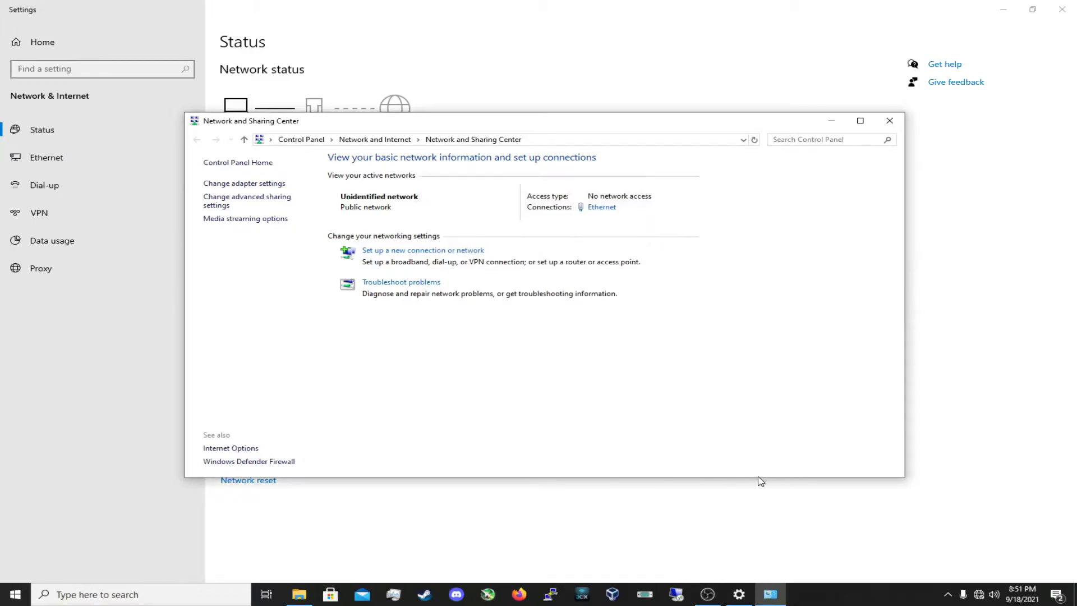
pyautogui.click(884, 126)
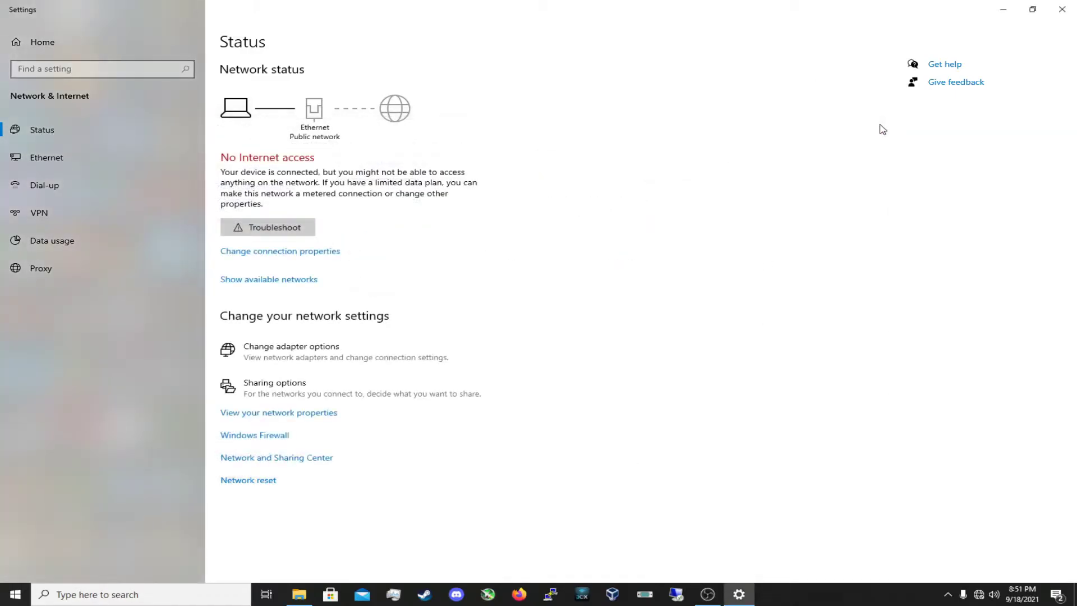
pyautogui.click(1061, 9)
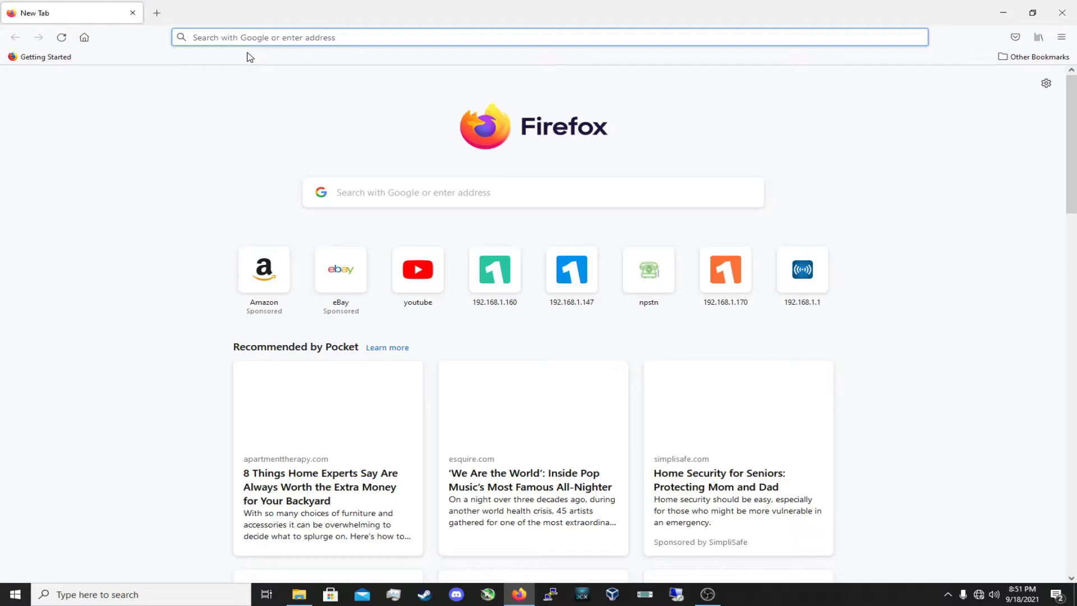
pyautogui.write('https:')
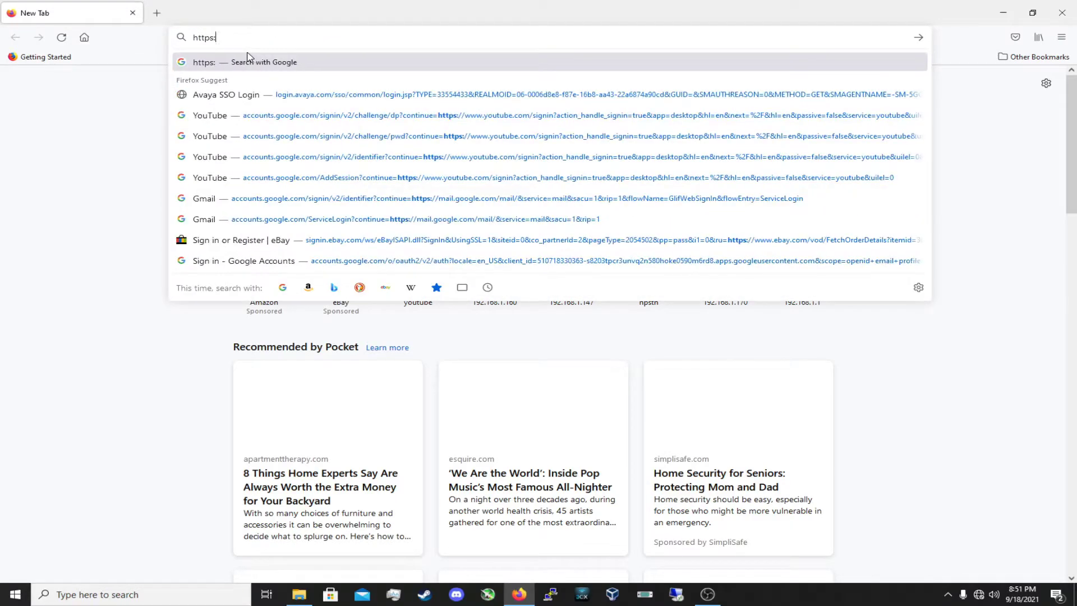
pyautogui.write('//192.1')
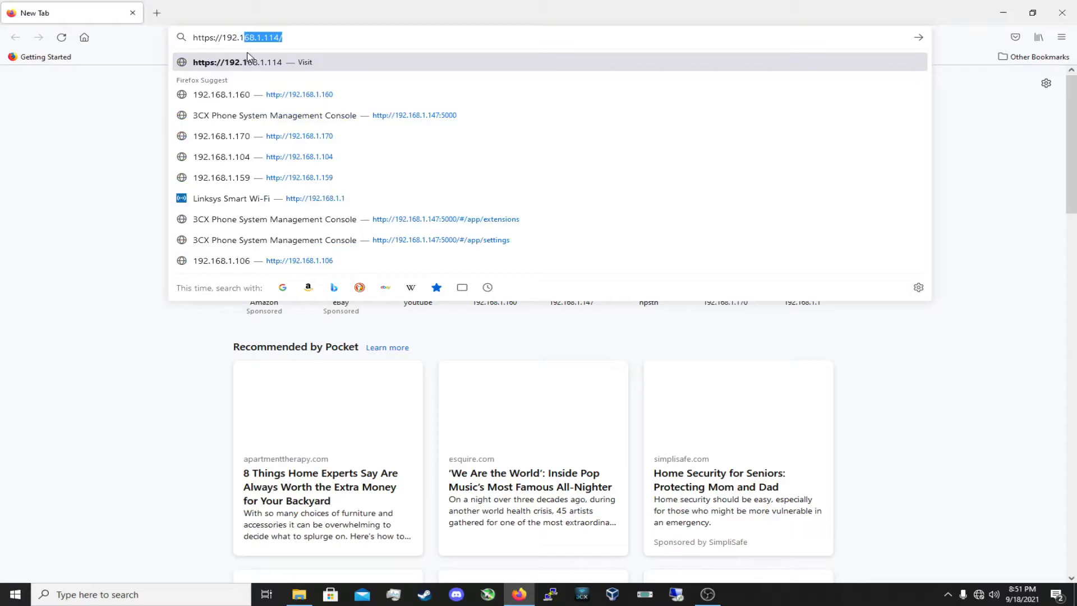
pyautogui.write('68.1.1')
pyautogui.press('Return')
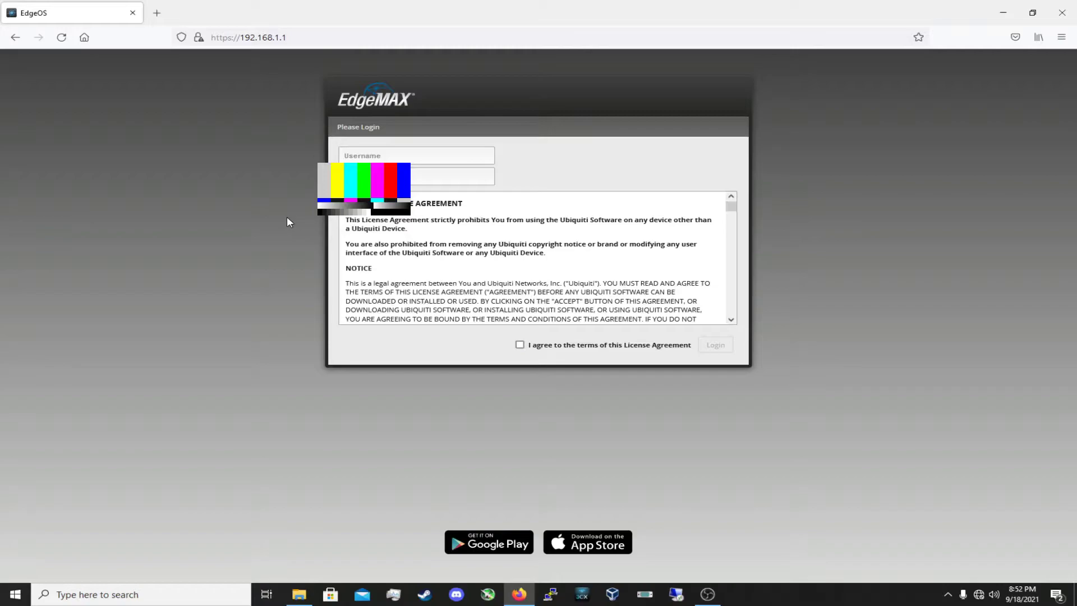
# Log in to EdgeOS with the default username and password, accepting the license and declining to save the login
pyautogui.click(381, 156)
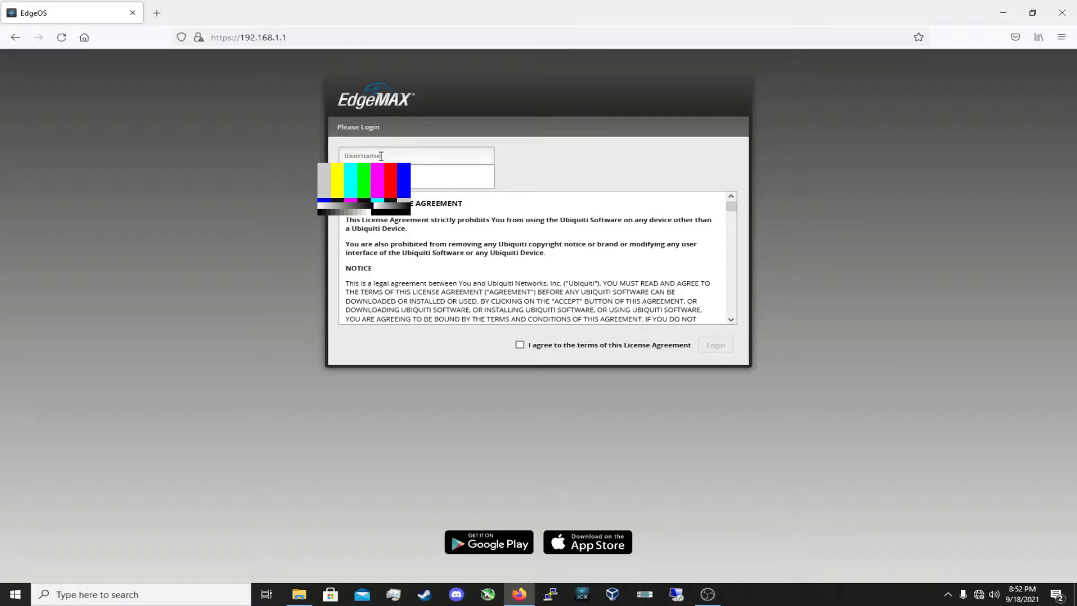
pyautogui.write('ubnt')
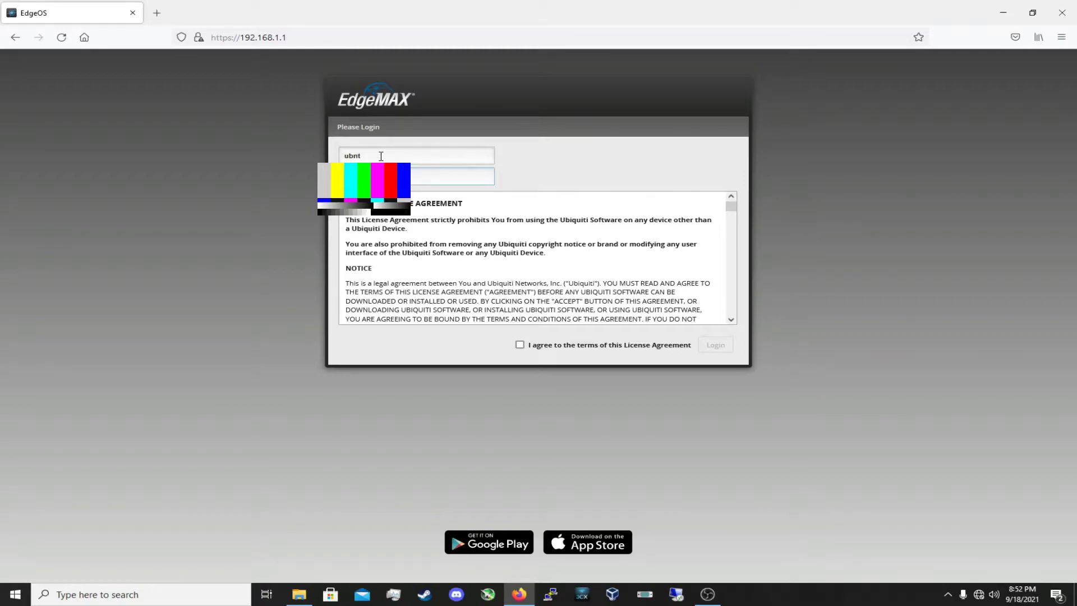
pyautogui.write('ubn')
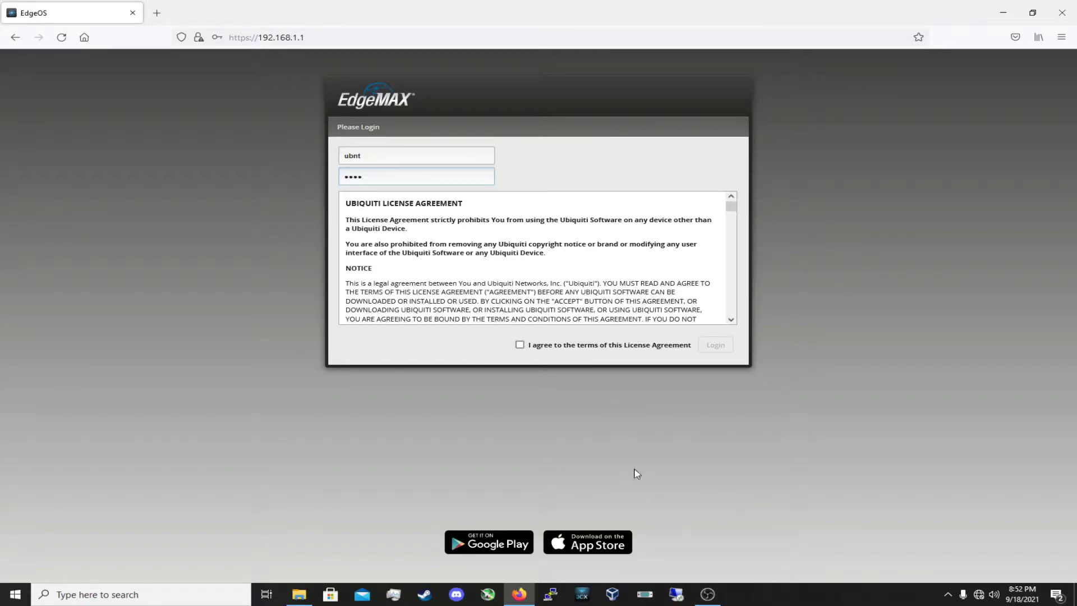
pyautogui.click(520, 344)
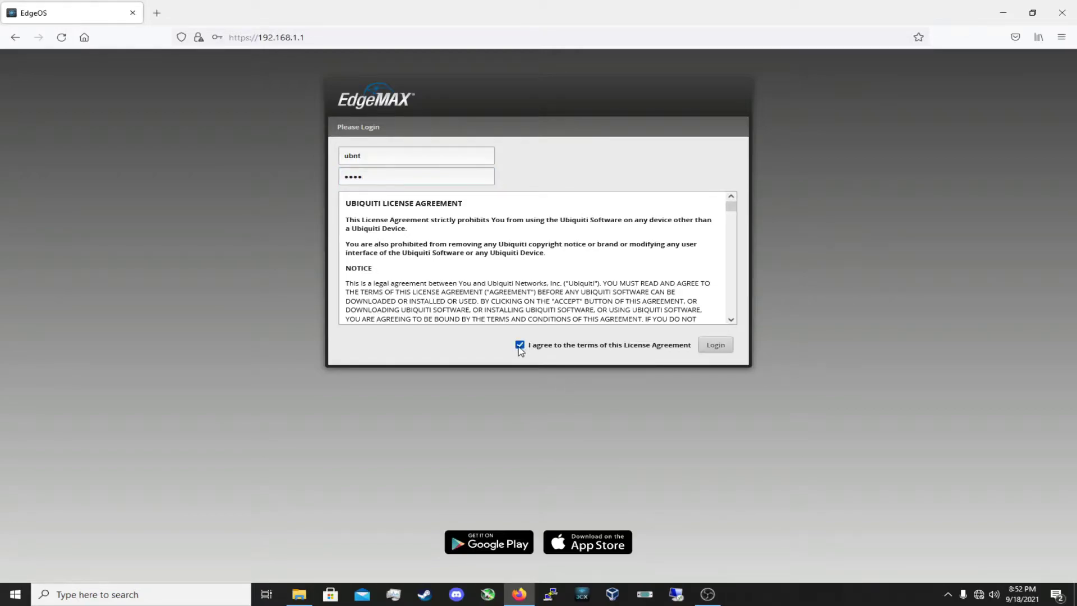
pyautogui.click(715, 344)
pyautogui.click(391, 183)
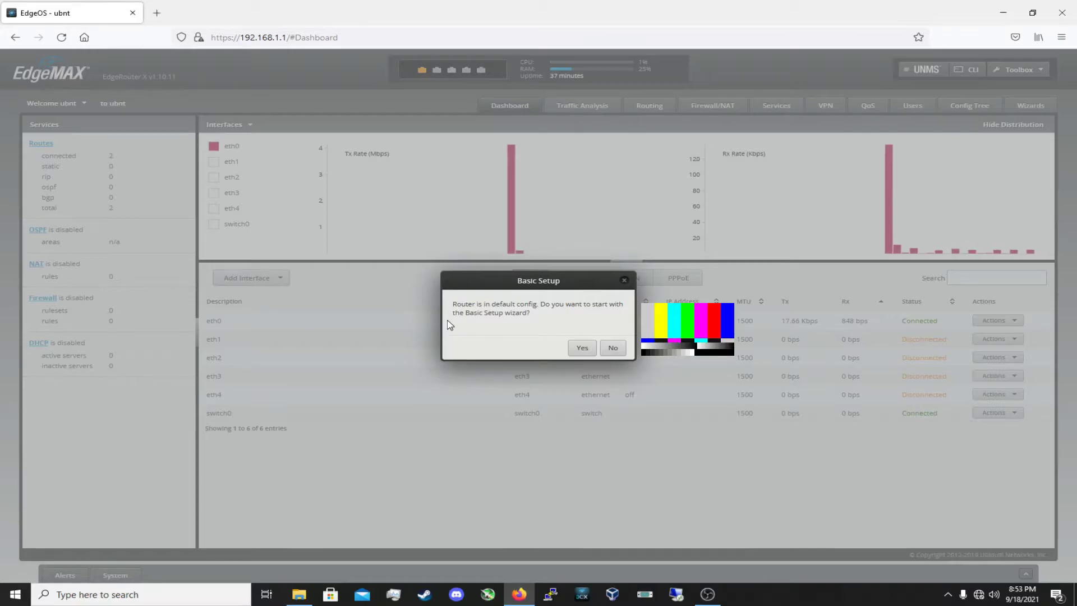
# Launch the Basic Setup wizard and review its form with 'Only use one LAN' left unchecked
pyautogui.click(583, 349)
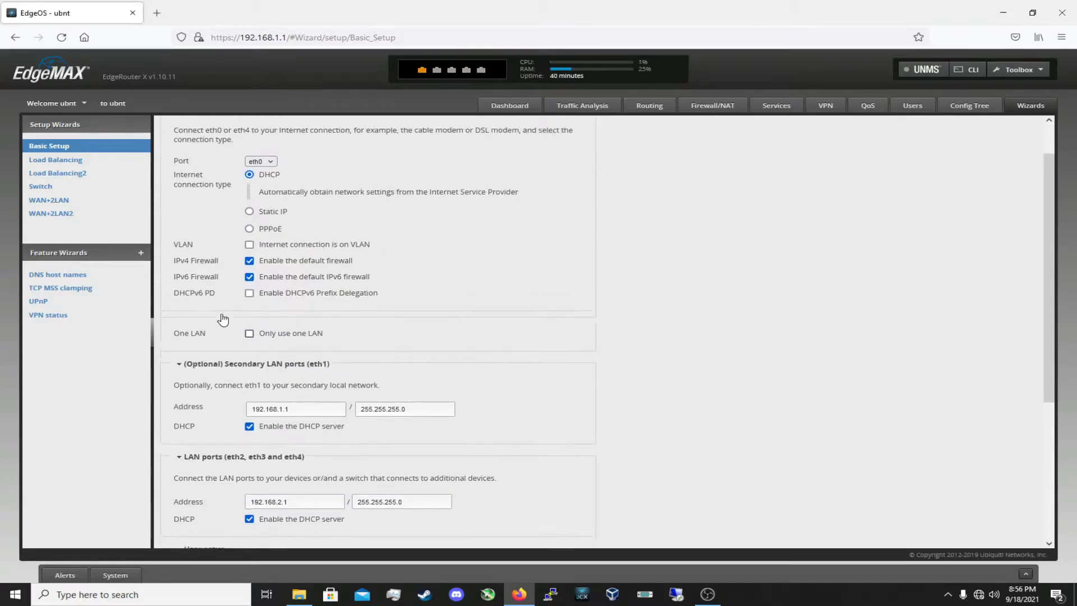
pyautogui.scroll(1, 223, 319)
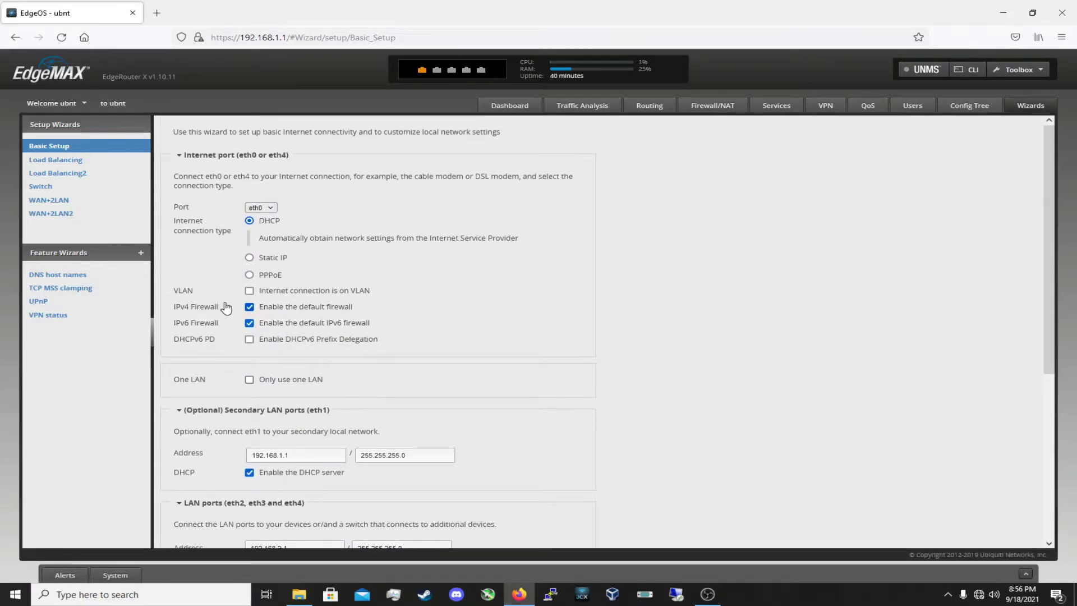
pyautogui.scroll(-1, 227, 298)
pyautogui.scroll(1, 225, 296)
pyautogui.scroll(-4, 212, 230)
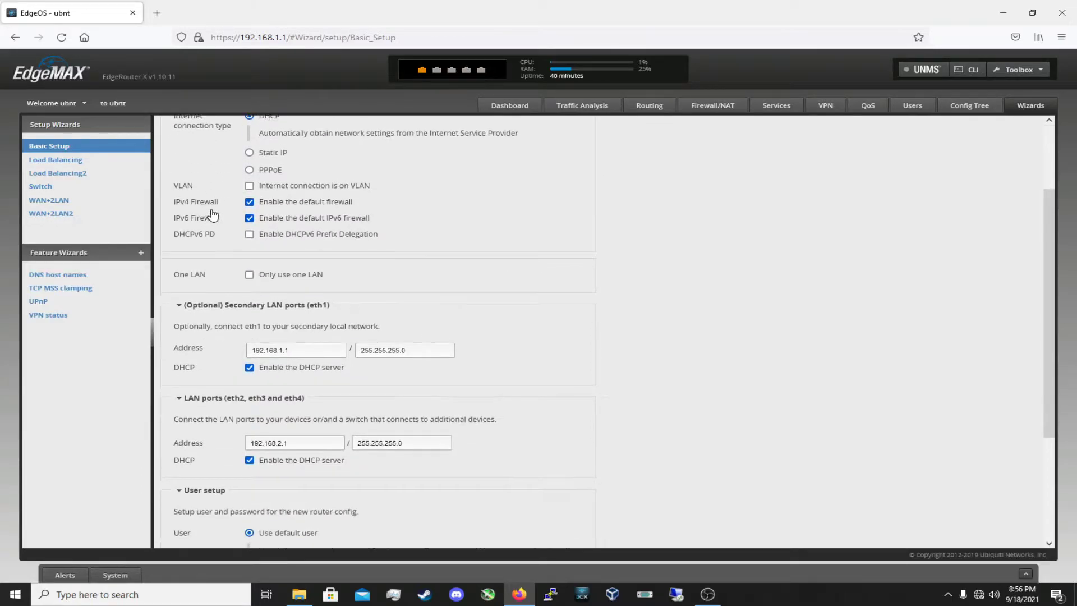
pyautogui.scroll(1, 215, 214)
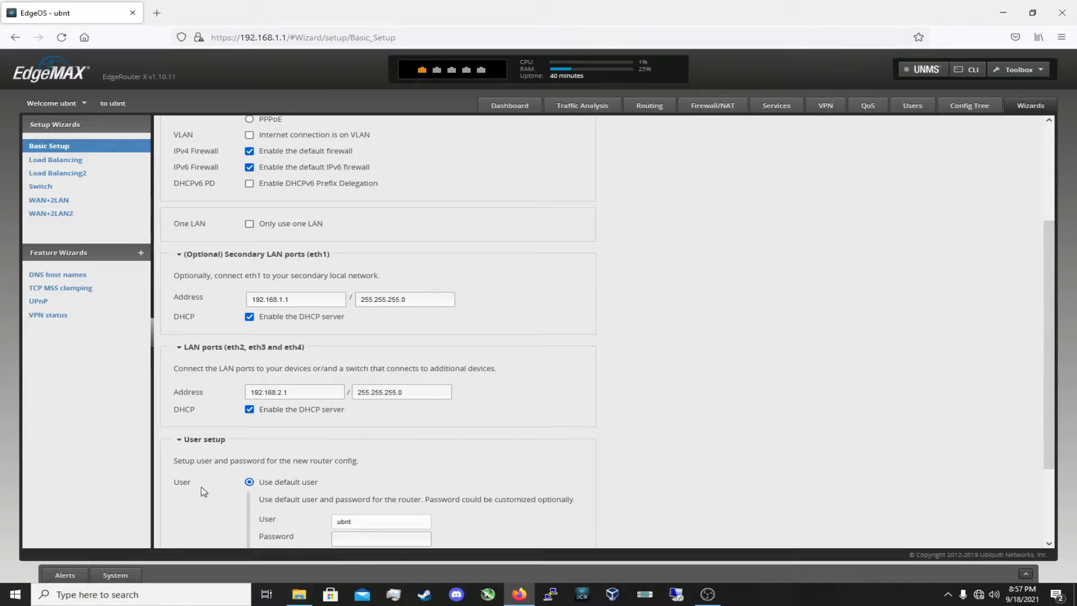
pyautogui.click(247, 223)
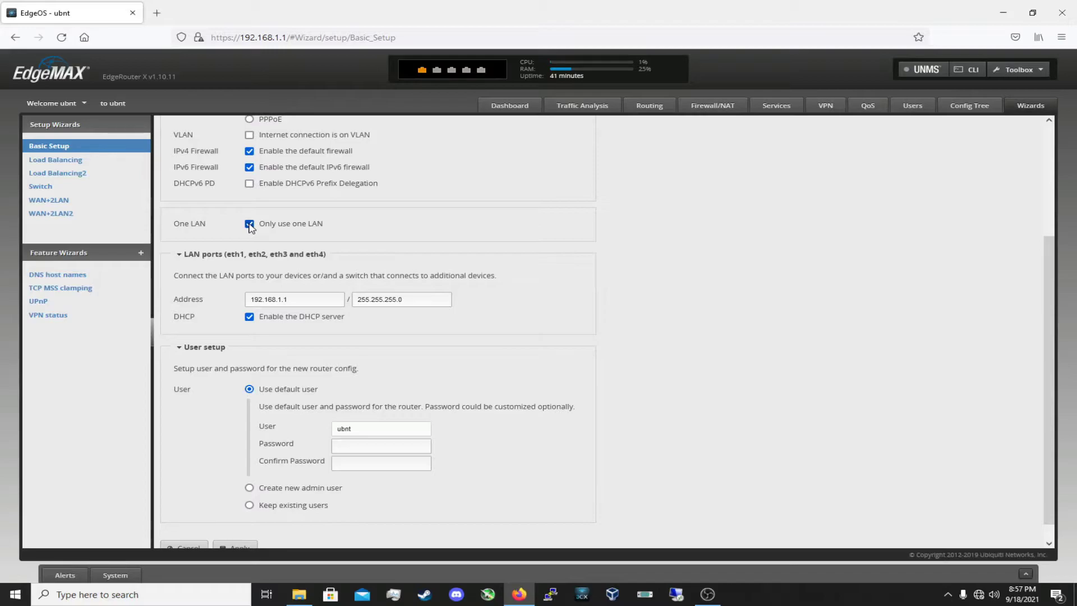
pyautogui.click(249, 225)
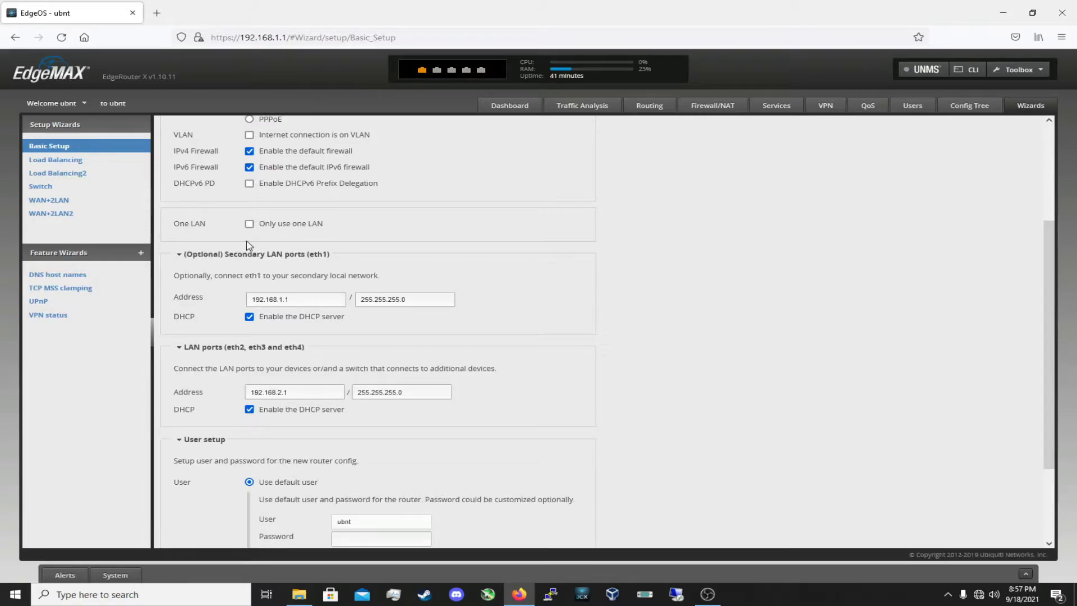
pyautogui.scroll(-1, 250, 245)
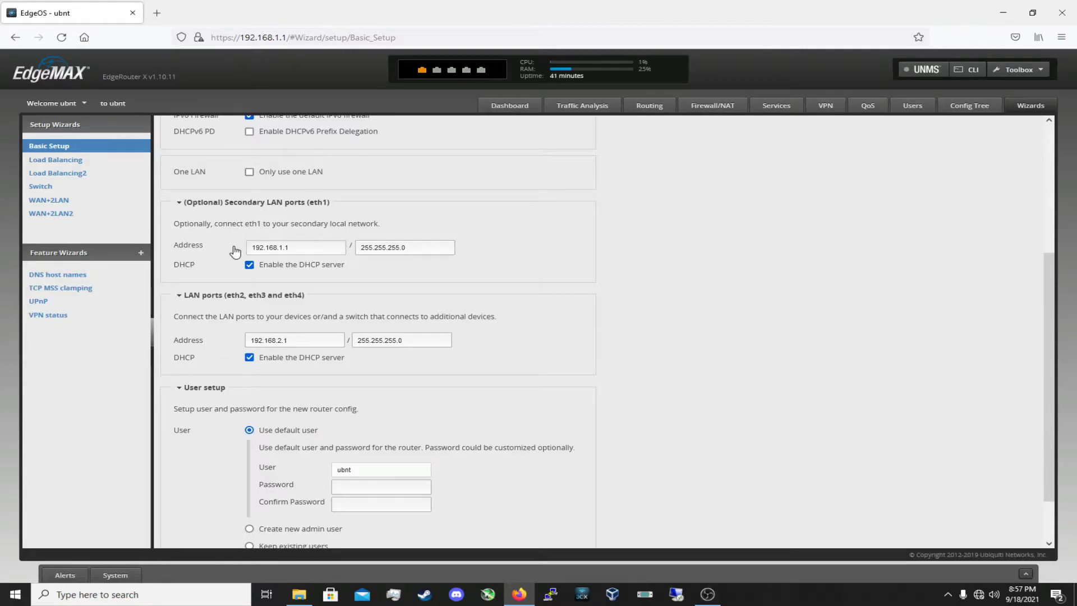
pyautogui.scroll(-1, 204, 230)
pyautogui.scroll(1, 203, 227)
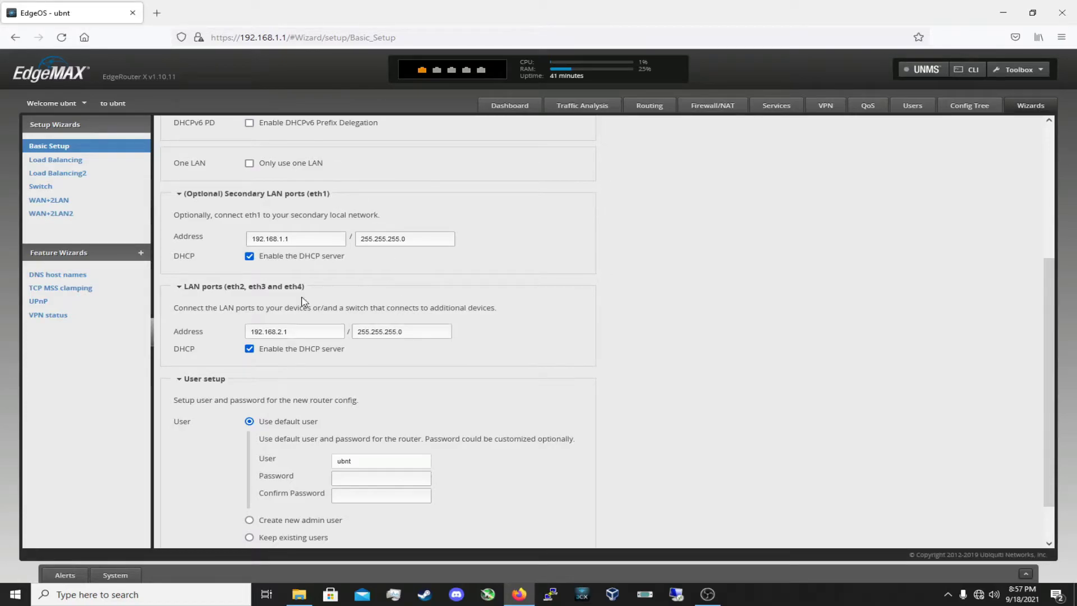
pyautogui.scroll(-2, 236, 240)
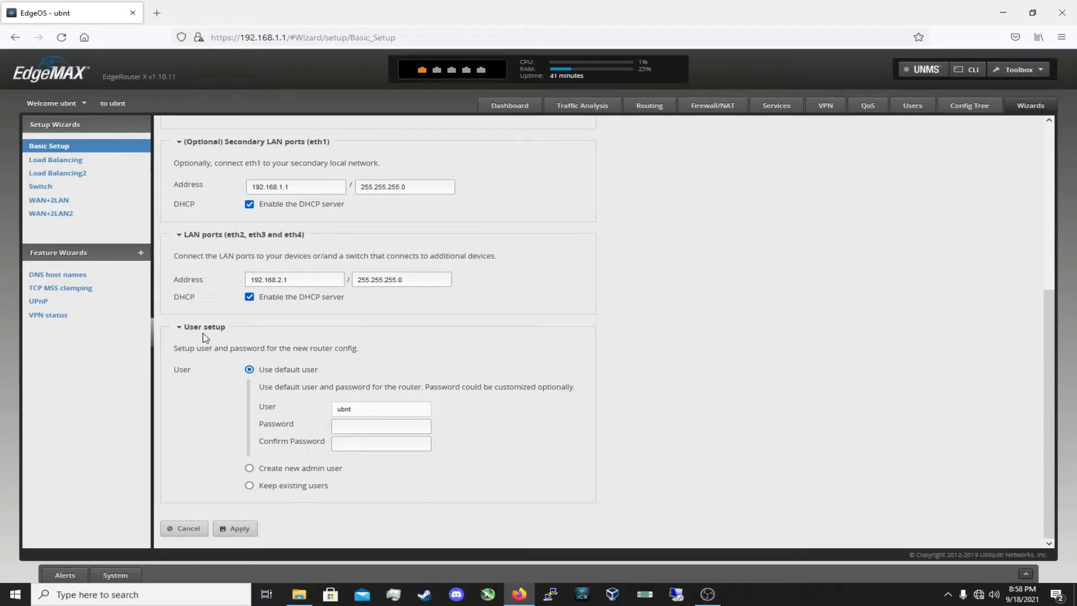
pyautogui.click(353, 429)
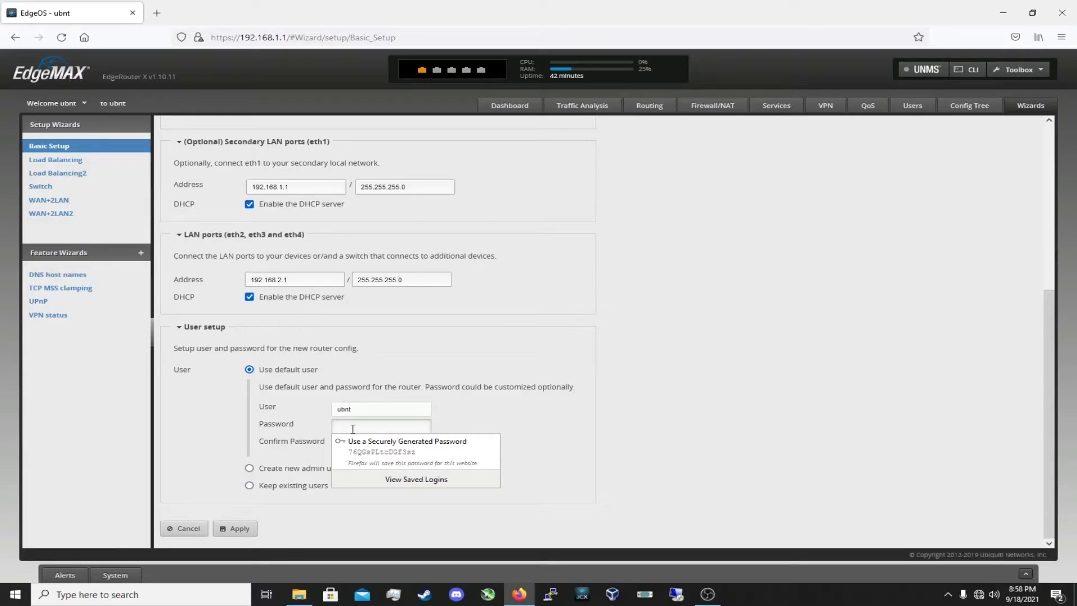
# Generate a password and switch user setup to 'Create new admin user'
pyautogui.click(393, 441)
pyautogui.click(250, 468)
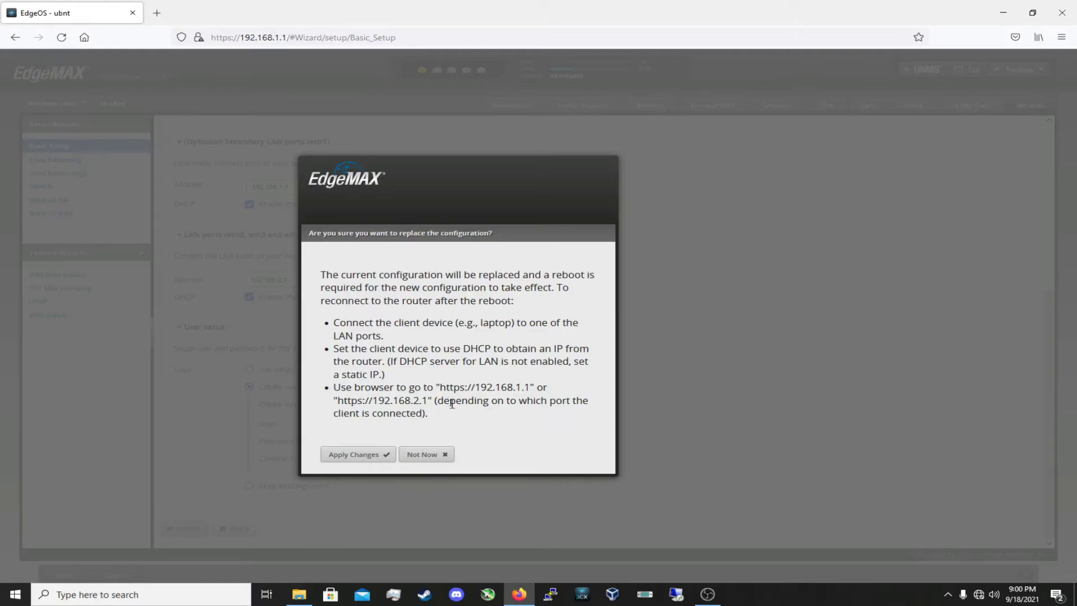
# Apply the changes, then reboot the router and confirm with 'Yes, I'm sure'
pyautogui.click(361, 461)
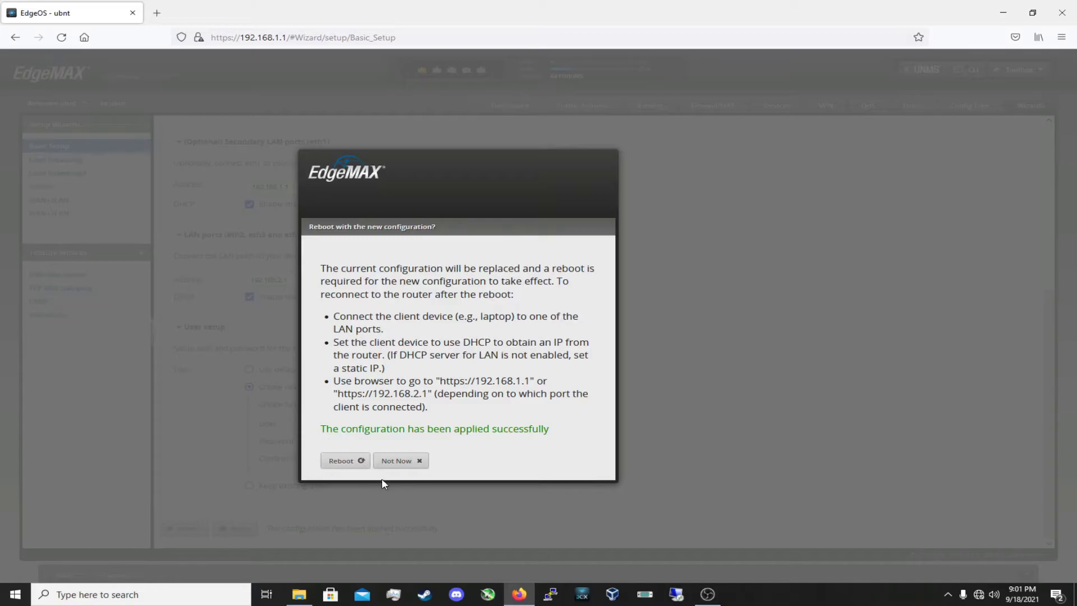
pyautogui.click(344, 464)
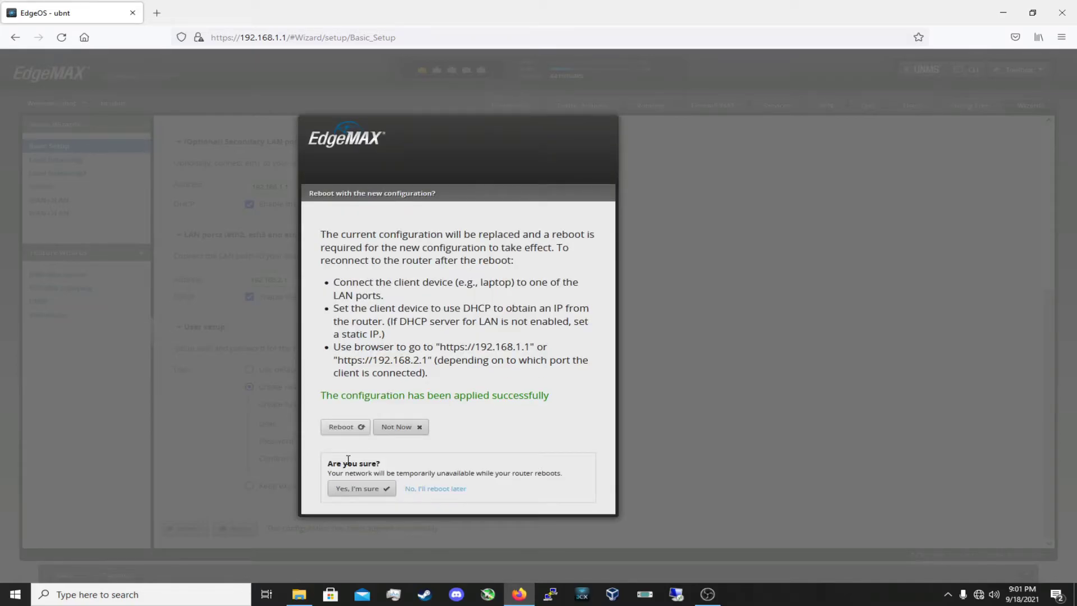
pyautogui.click(375, 489)
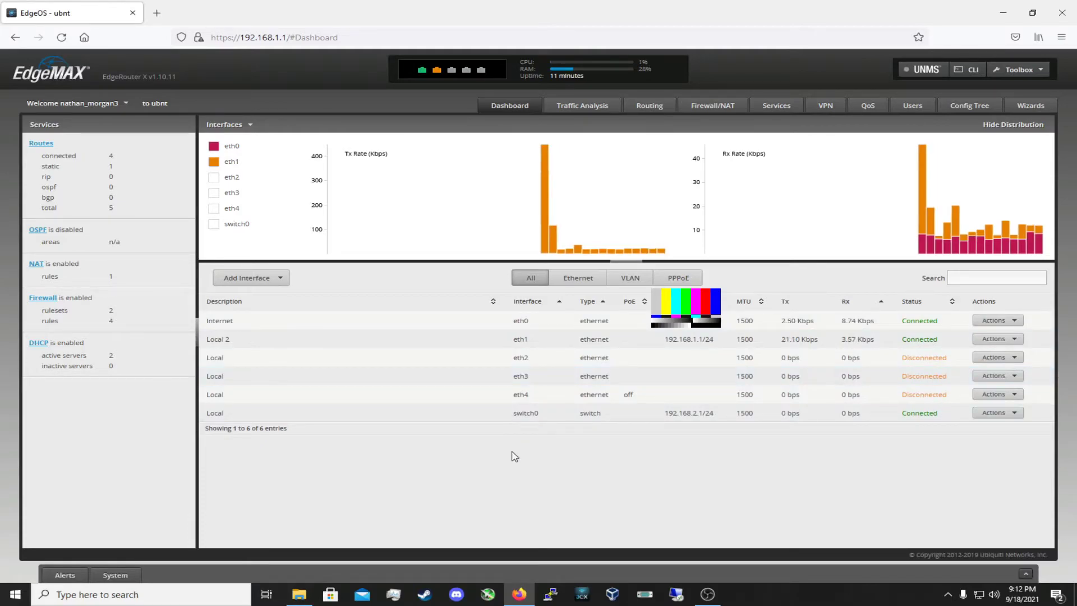
# Browse Traffic Analysis, Routing, Firewall Policies and Port Forwarding, ending on the DHCP Server list
pyautogui.moveTo(632, 200)
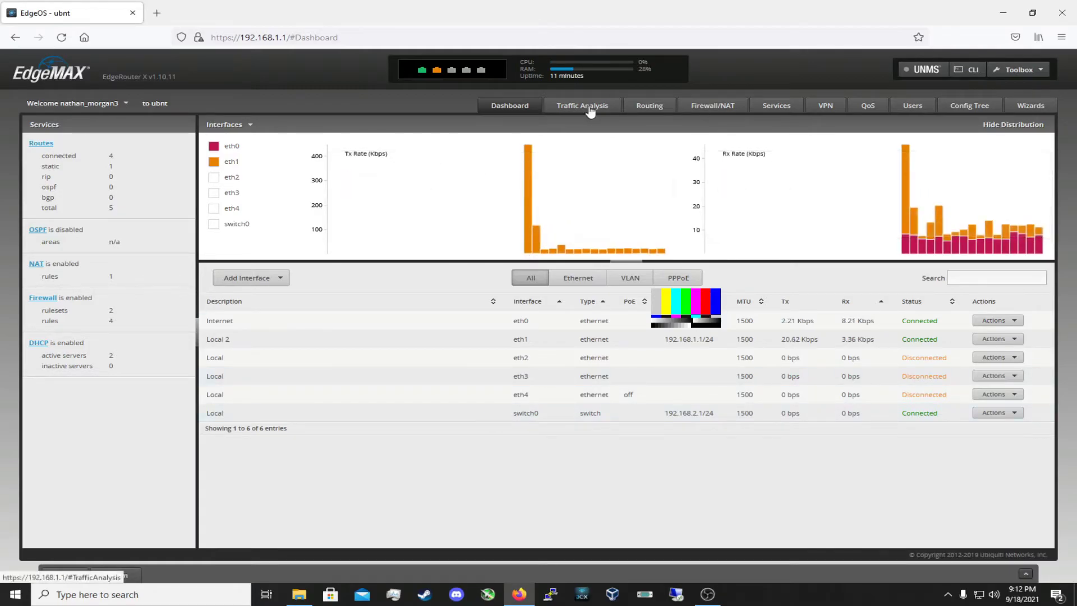
pyautogui.click(590, 105)
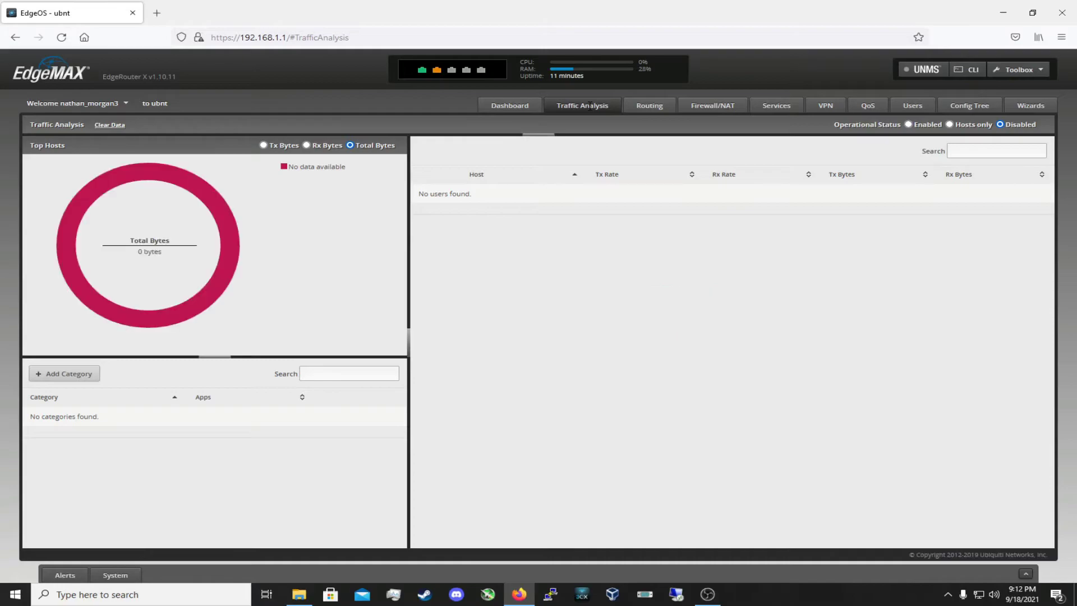
pyautogui.click(651, 105)
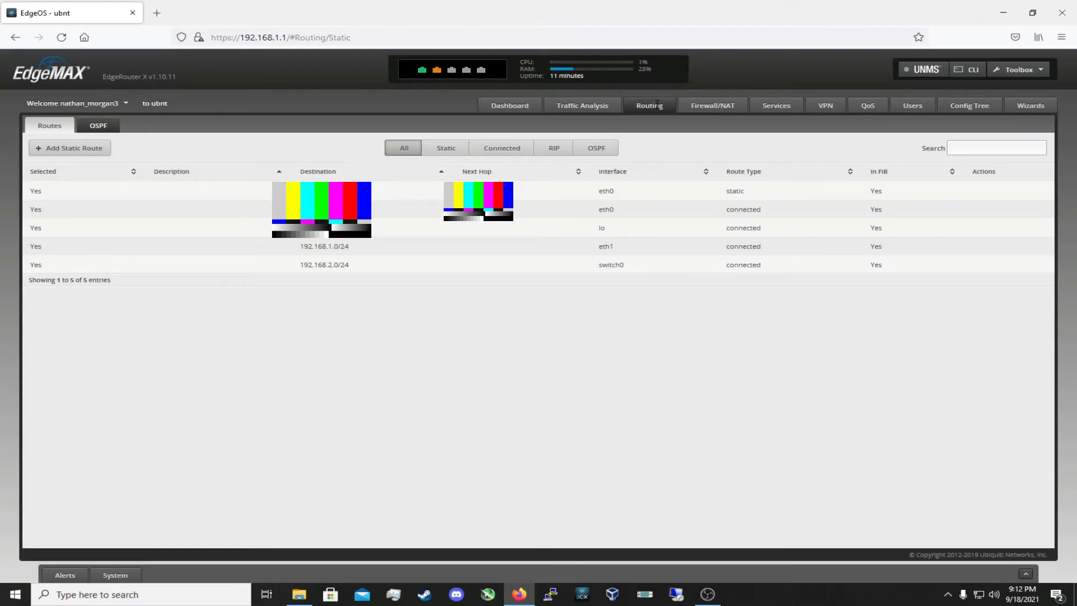
pyautogui.click(711, 104)
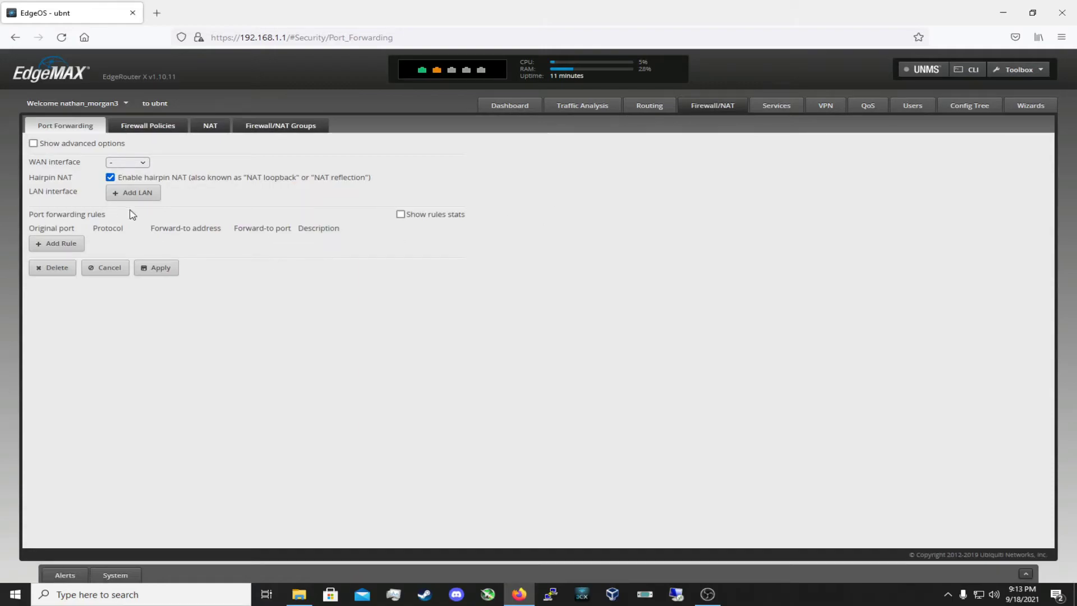
pyautogui.click(154, 127)
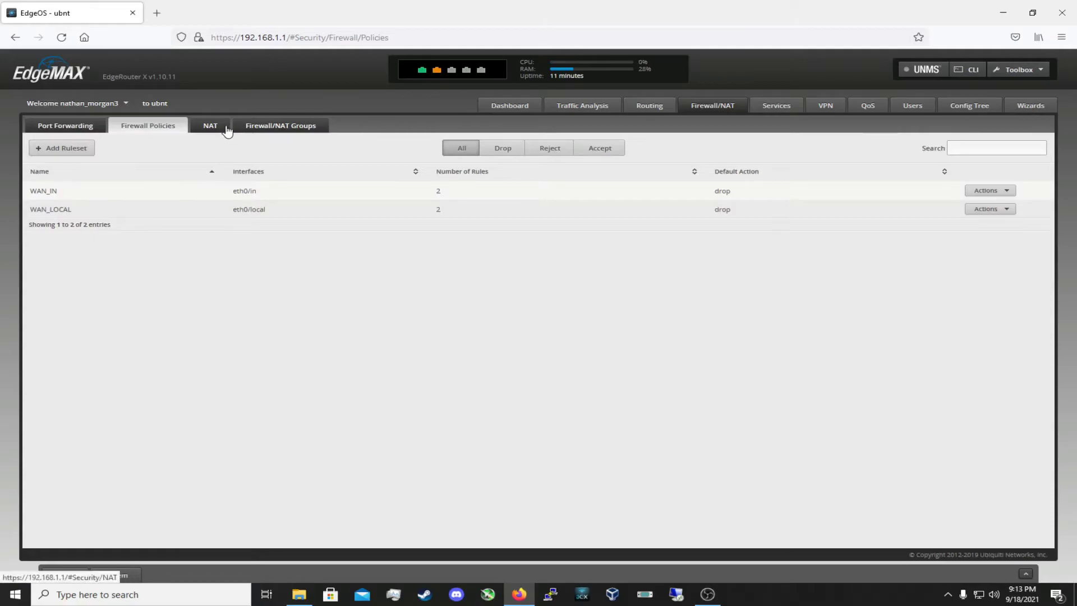
pyautogui.click(57, 127)
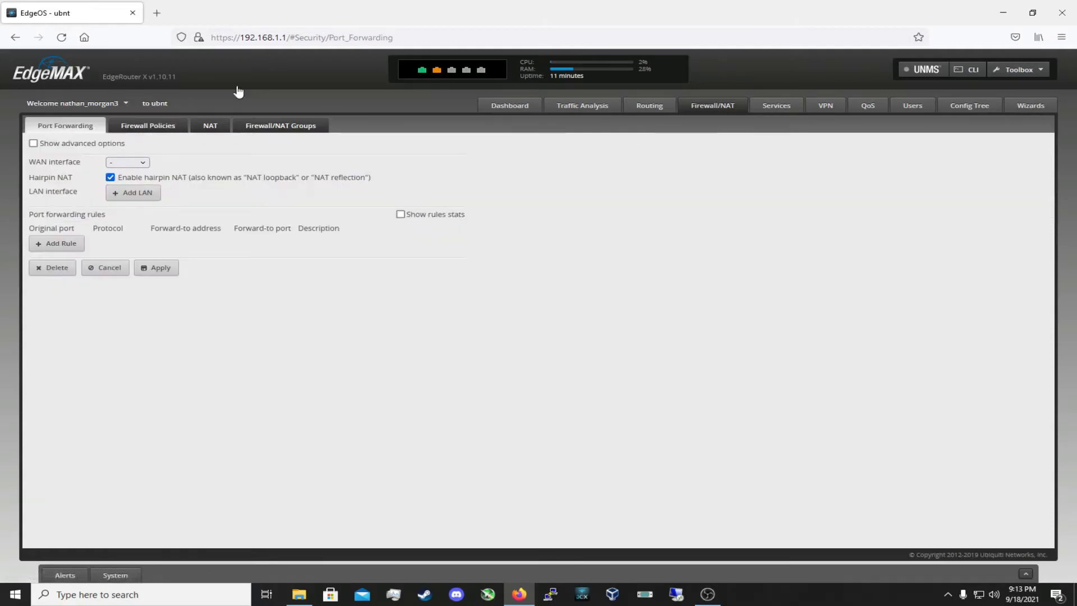
pyautogui.click(792, 104)
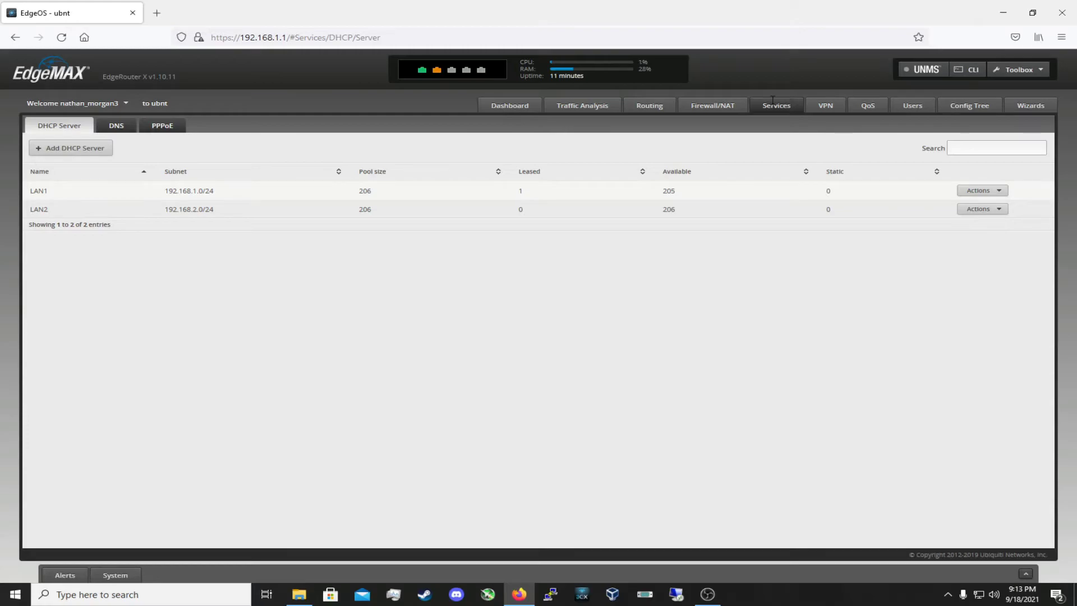
# Check the VPN tab's PPTP remote access and IPsec site-to-site pages
pyautogui.rightClick(772, 100)
pyautogui.click(743, 261)
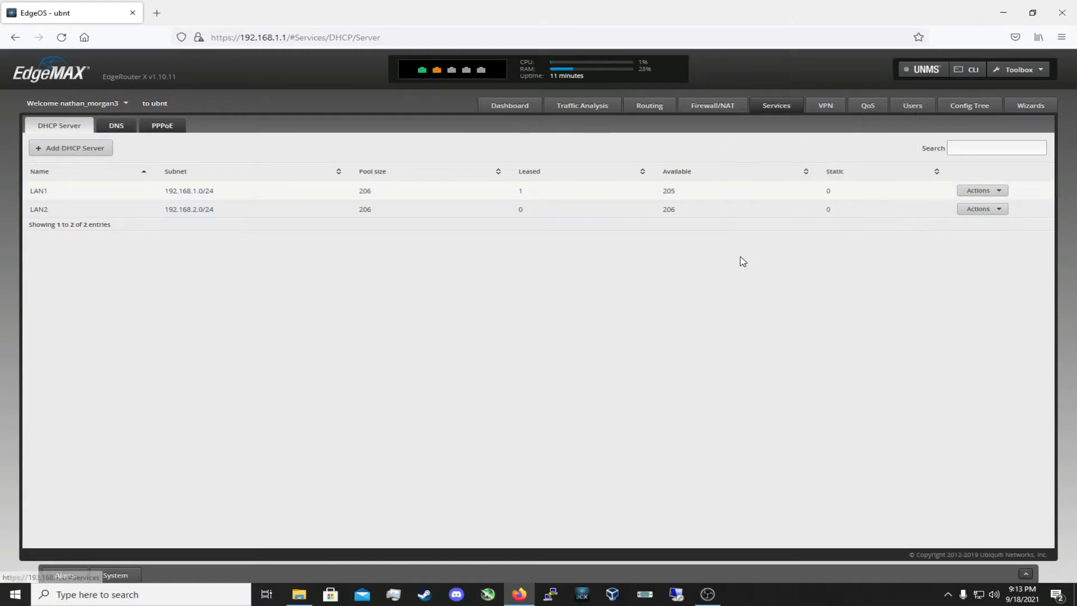
pyautogui.click(826, 105)
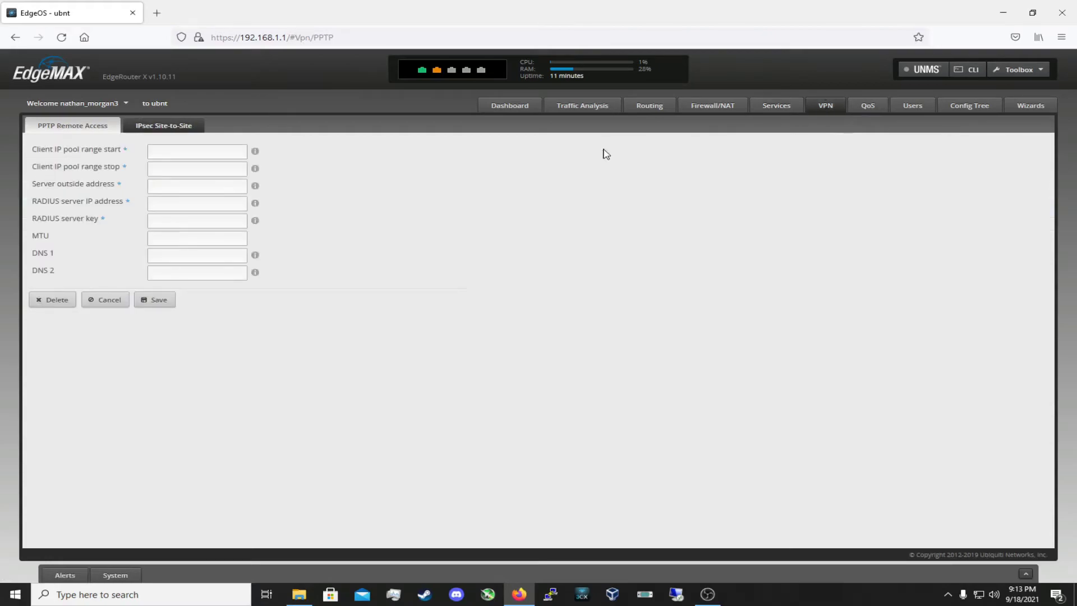
pyautogui.click(179, 125)
pyautogui.rightClick(182, 125)
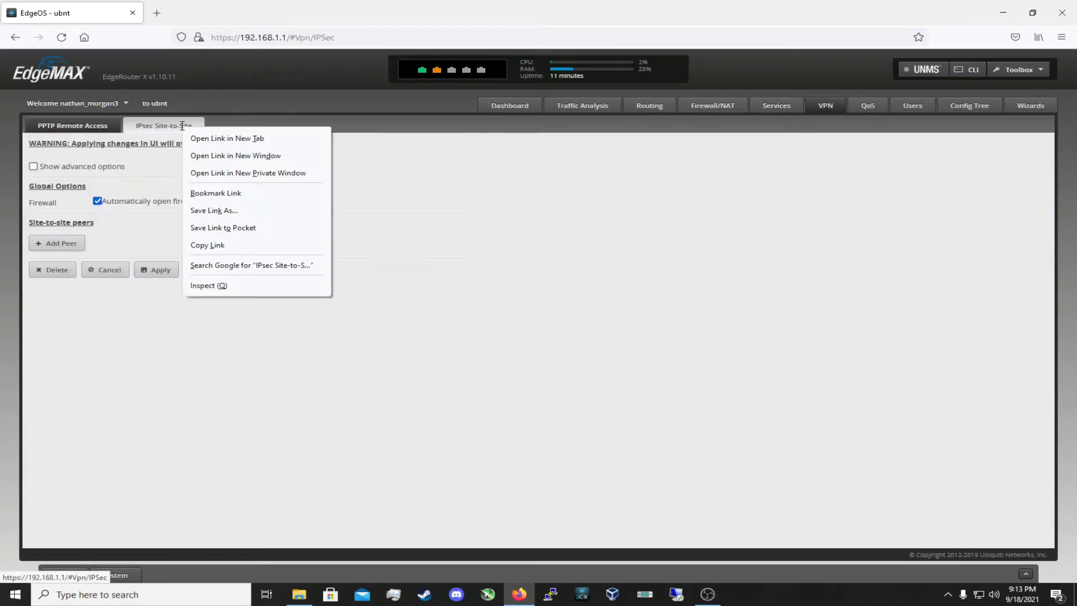
pyautogui.click(404, 333)
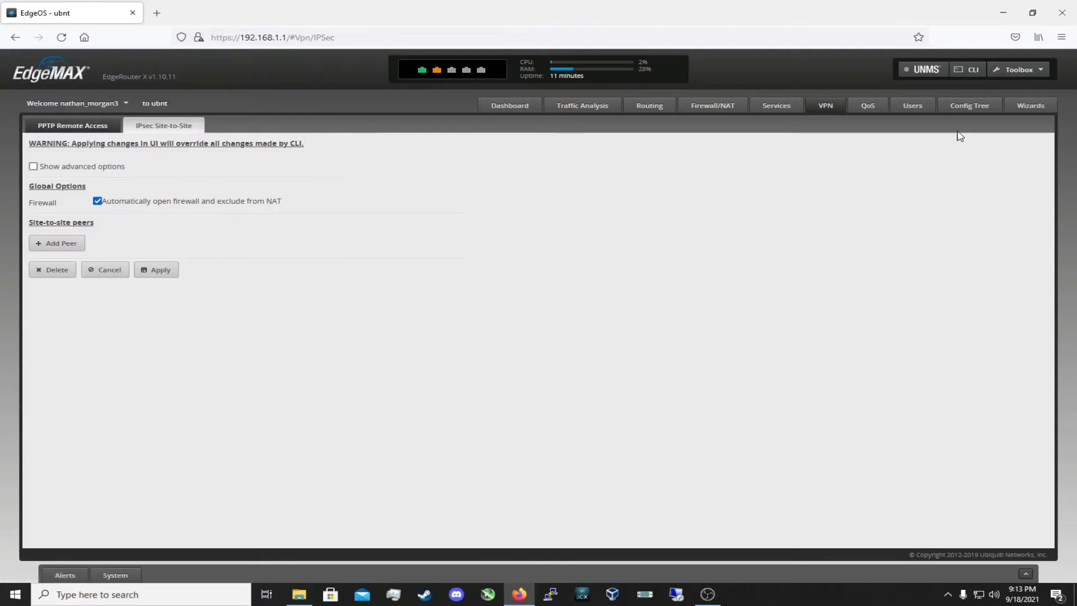
# View the QoS, Users, Config Tree and Wizards pages, then return to the Dashboard
pyautogui.click(867, 105)
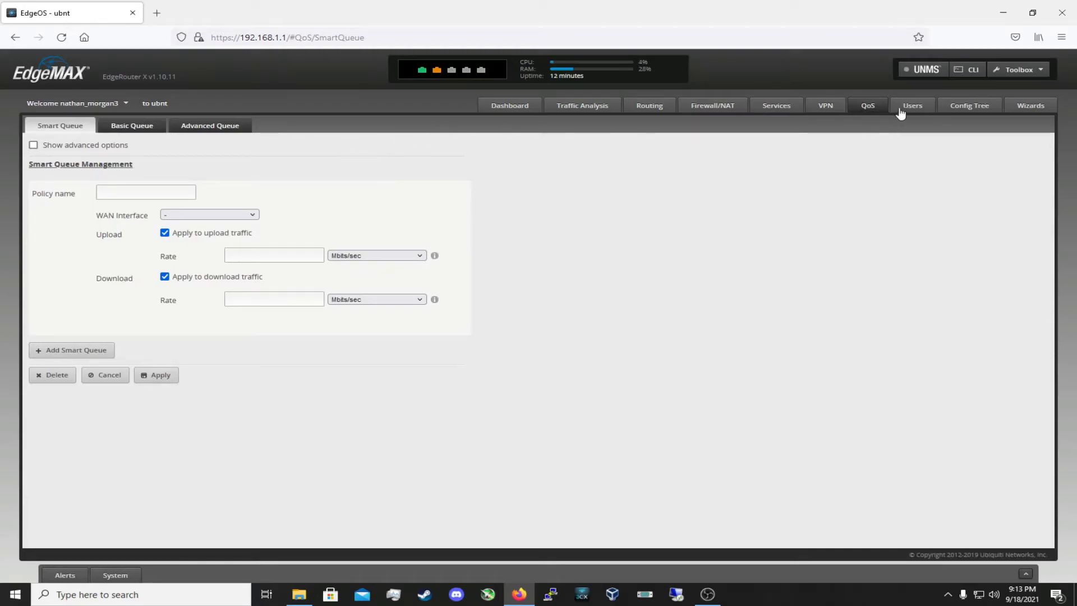
pyautogui.click(911, 105)
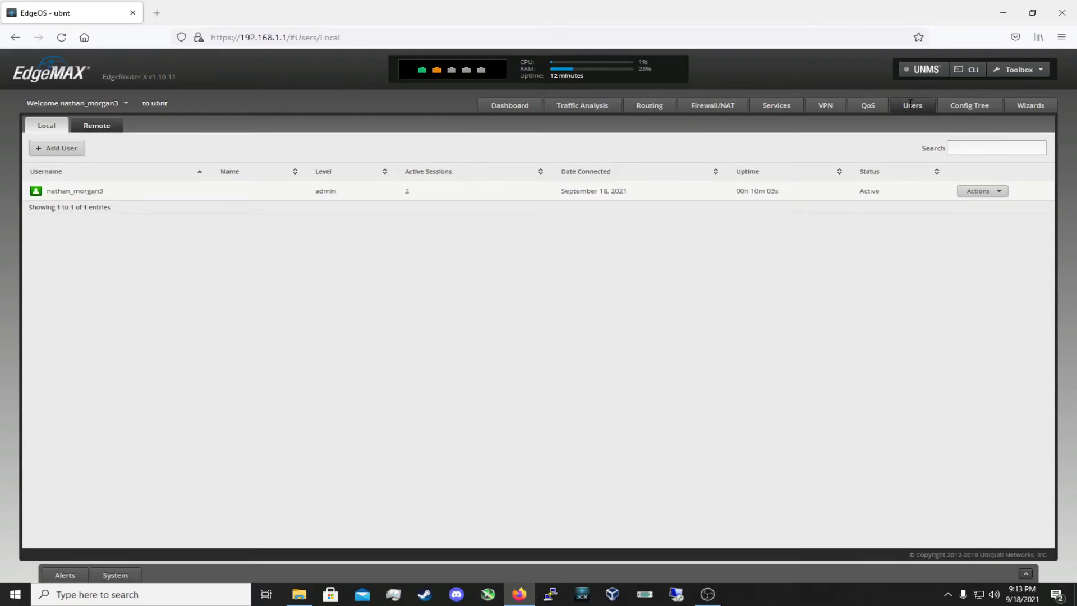
pyautogui.click(966, 105)
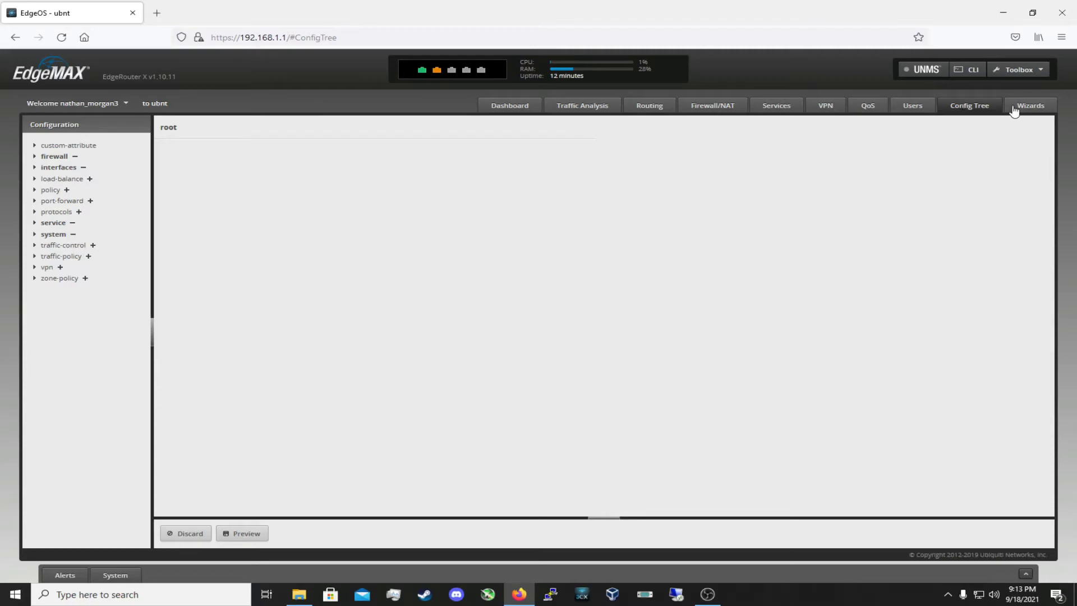
pyautogui.click(1031, 104)
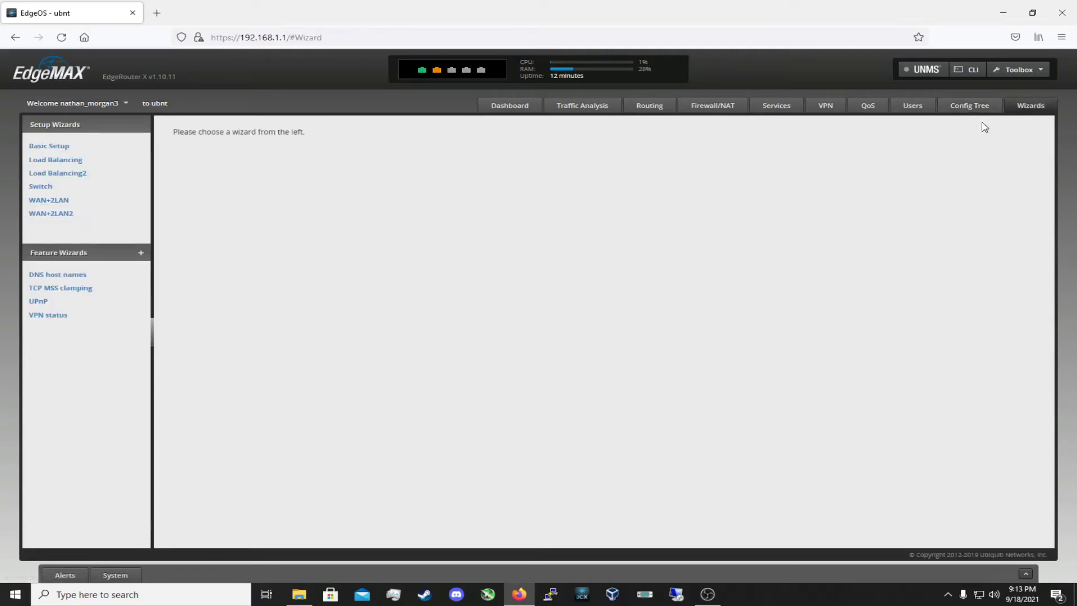
pyautogui.click(516, 113)
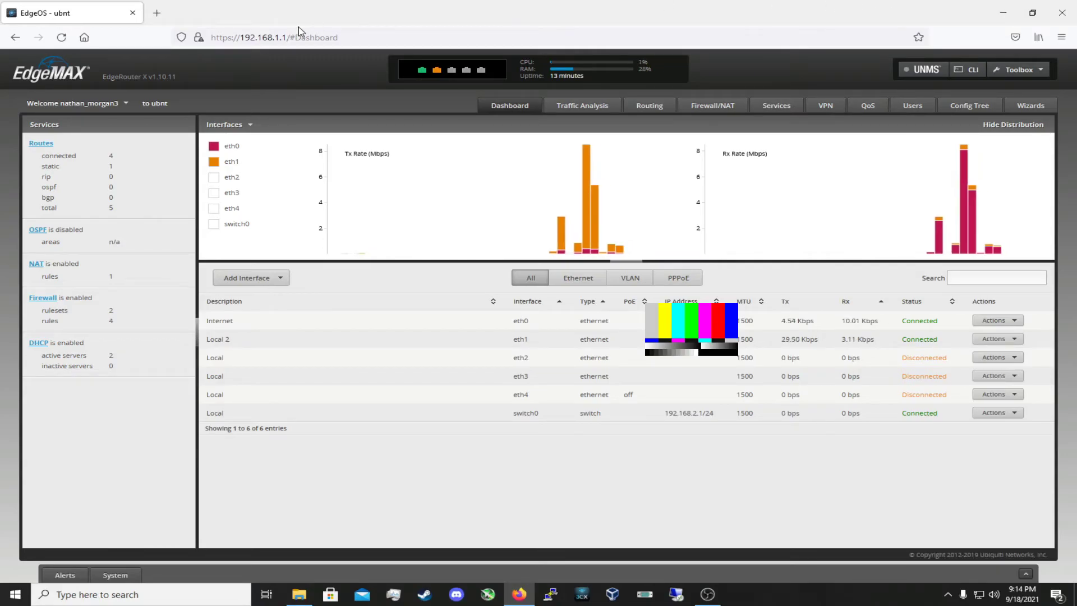
# Open google.com in a new tab and start a second tab toward YouTube
pyautogui.click(157, 12)
pyautogui.write('google.com/')
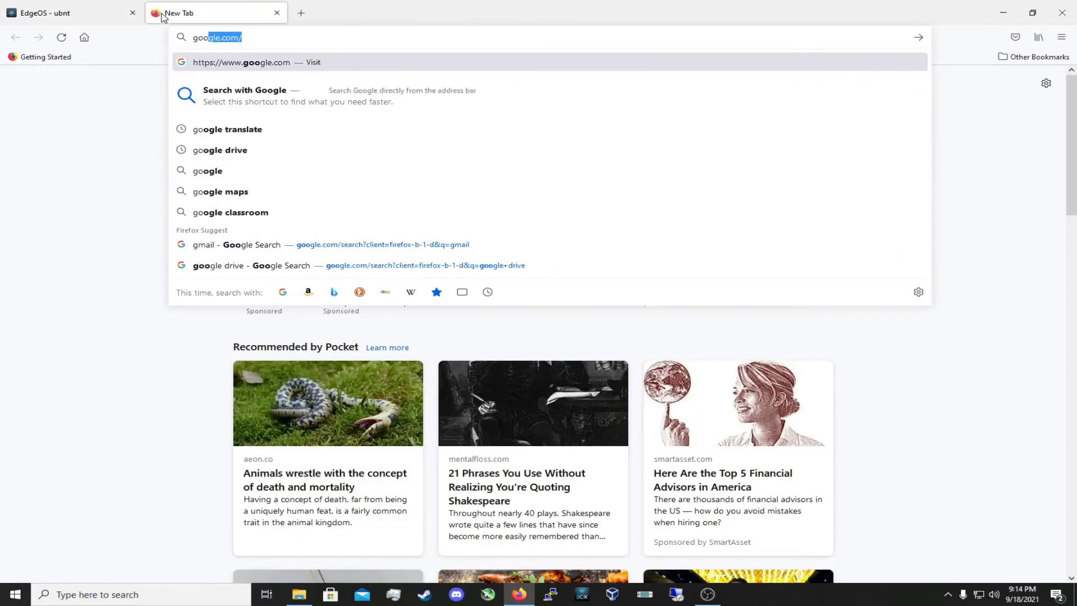
pyautogui.press('Return')
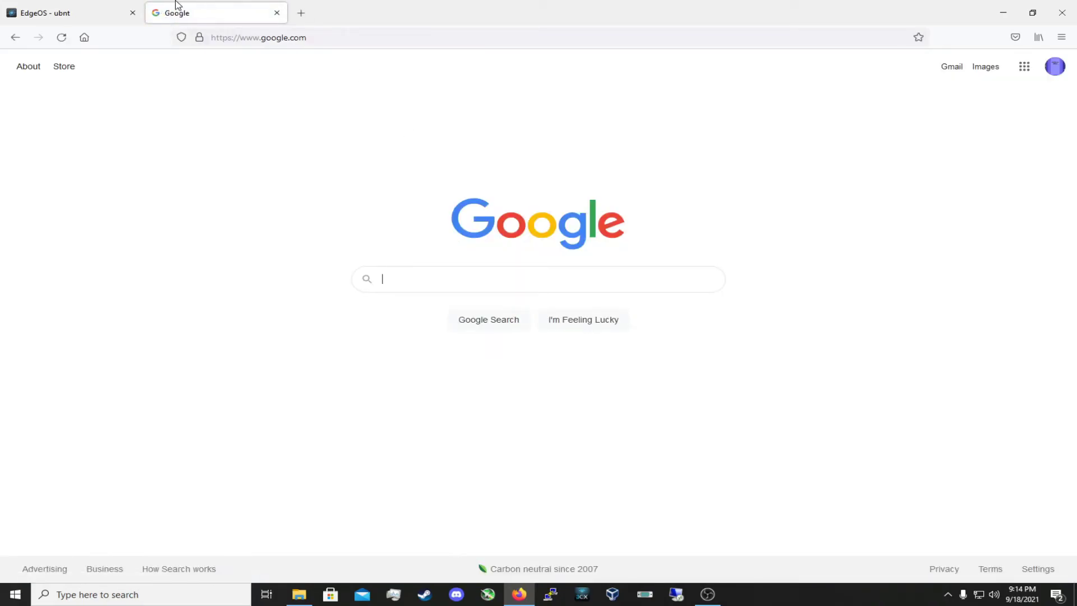
pyautogui.click(305, 16)
pyautogui.write('youtube.com')
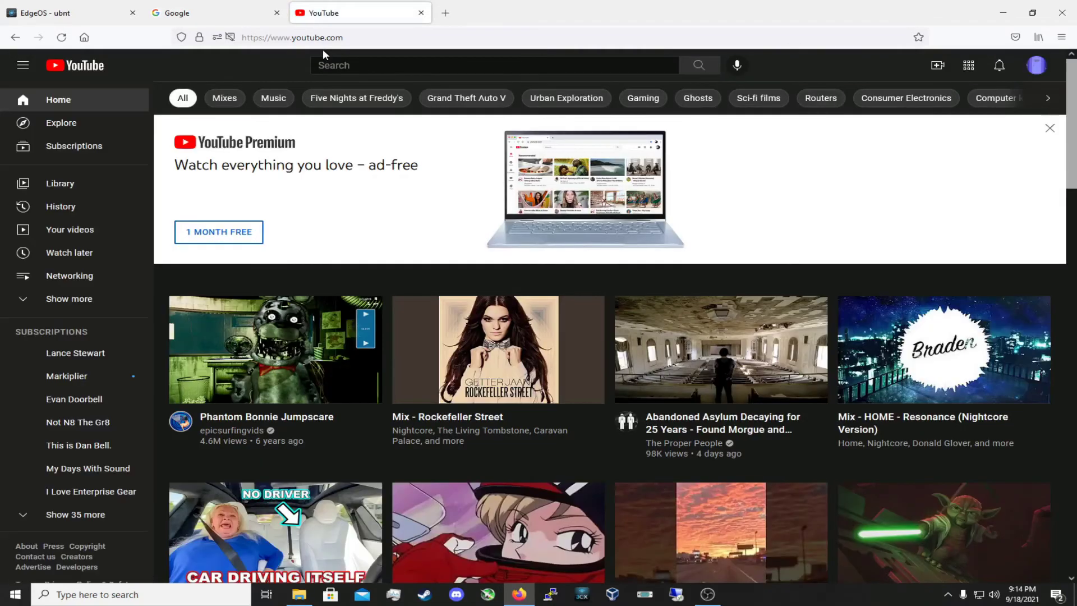
# Search Google for 'speed test' and run the internet speed test
pyautogui.click(445, 13)
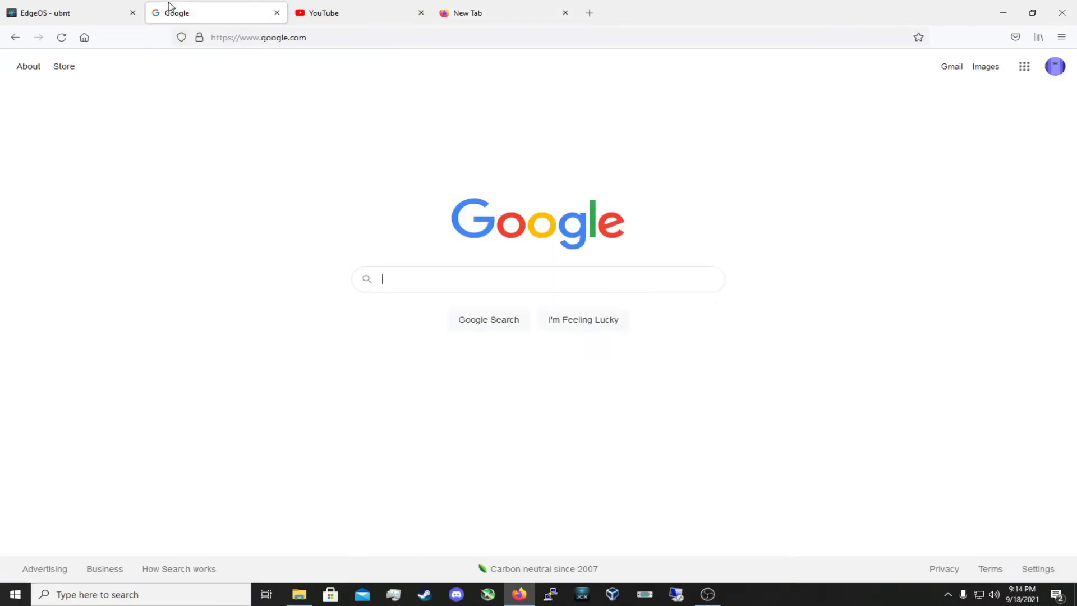
pyautogui.write('sp')
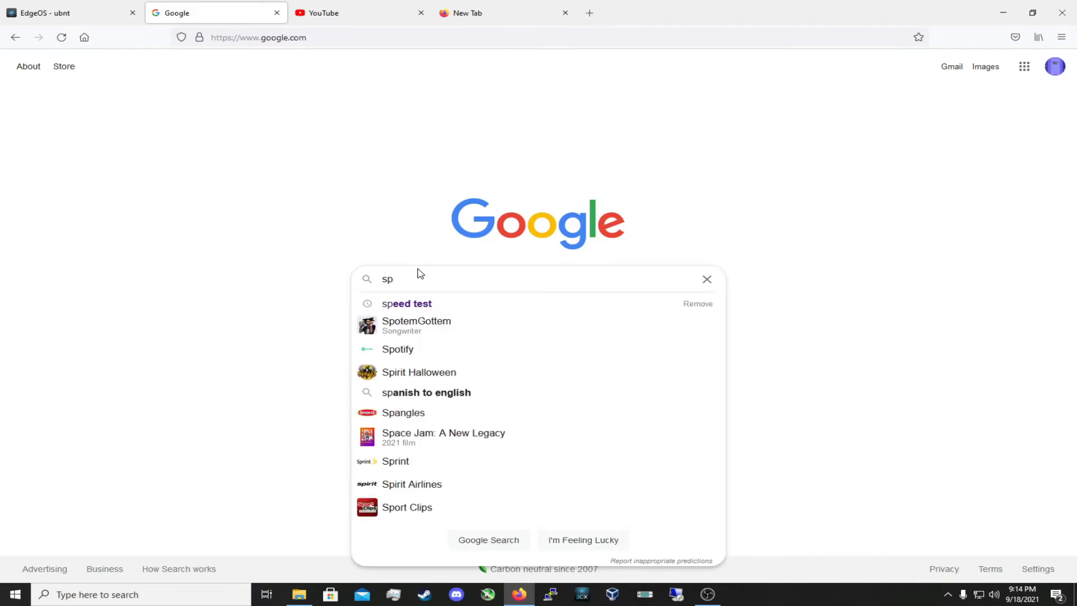
pyautogui.click(405, 299)
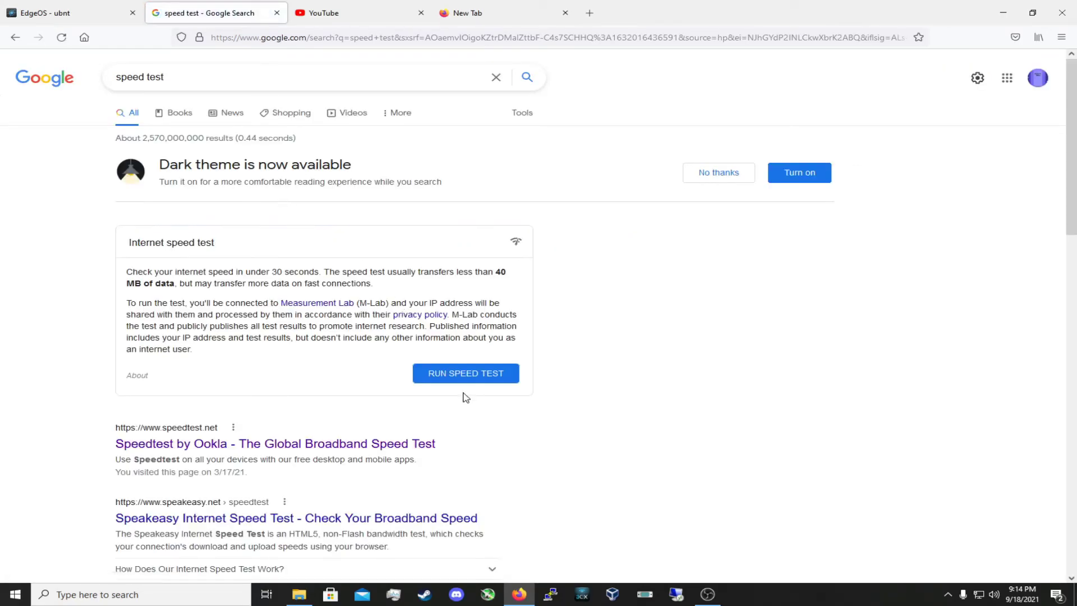
pyautogui.click(466, 375)
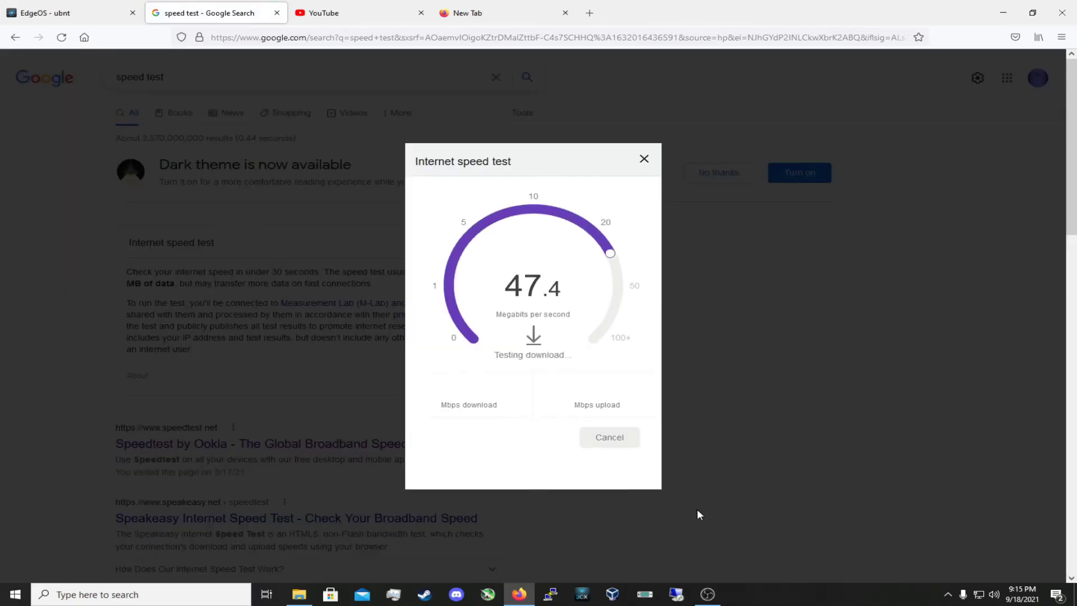